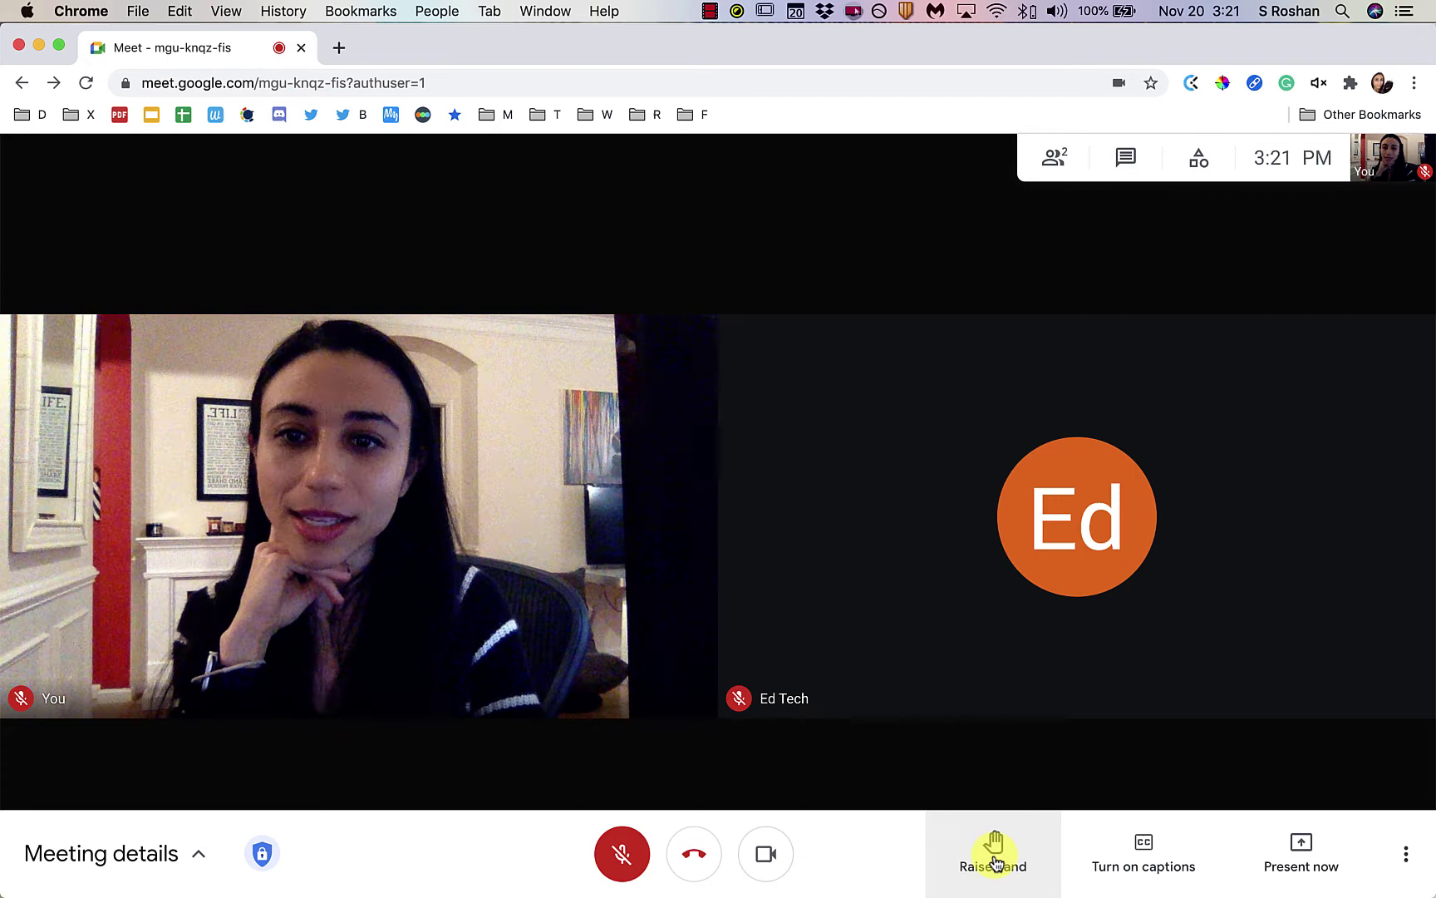
# Start setting up breakout rooms for the meeting from the meeting activities
pyautogui.click(1209, 184)
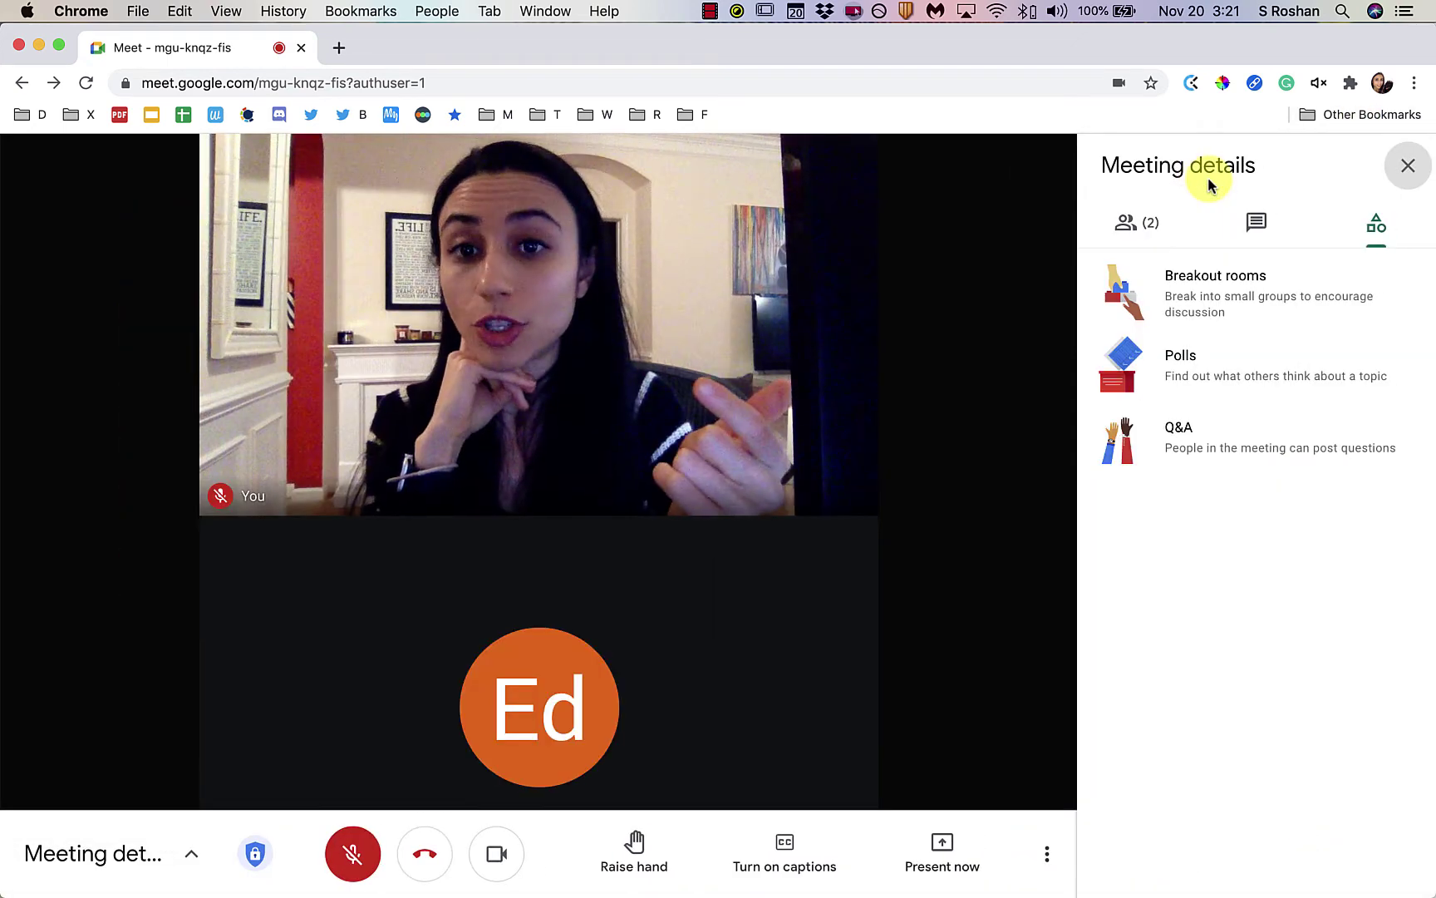
pyautogui.click(1218, 283)
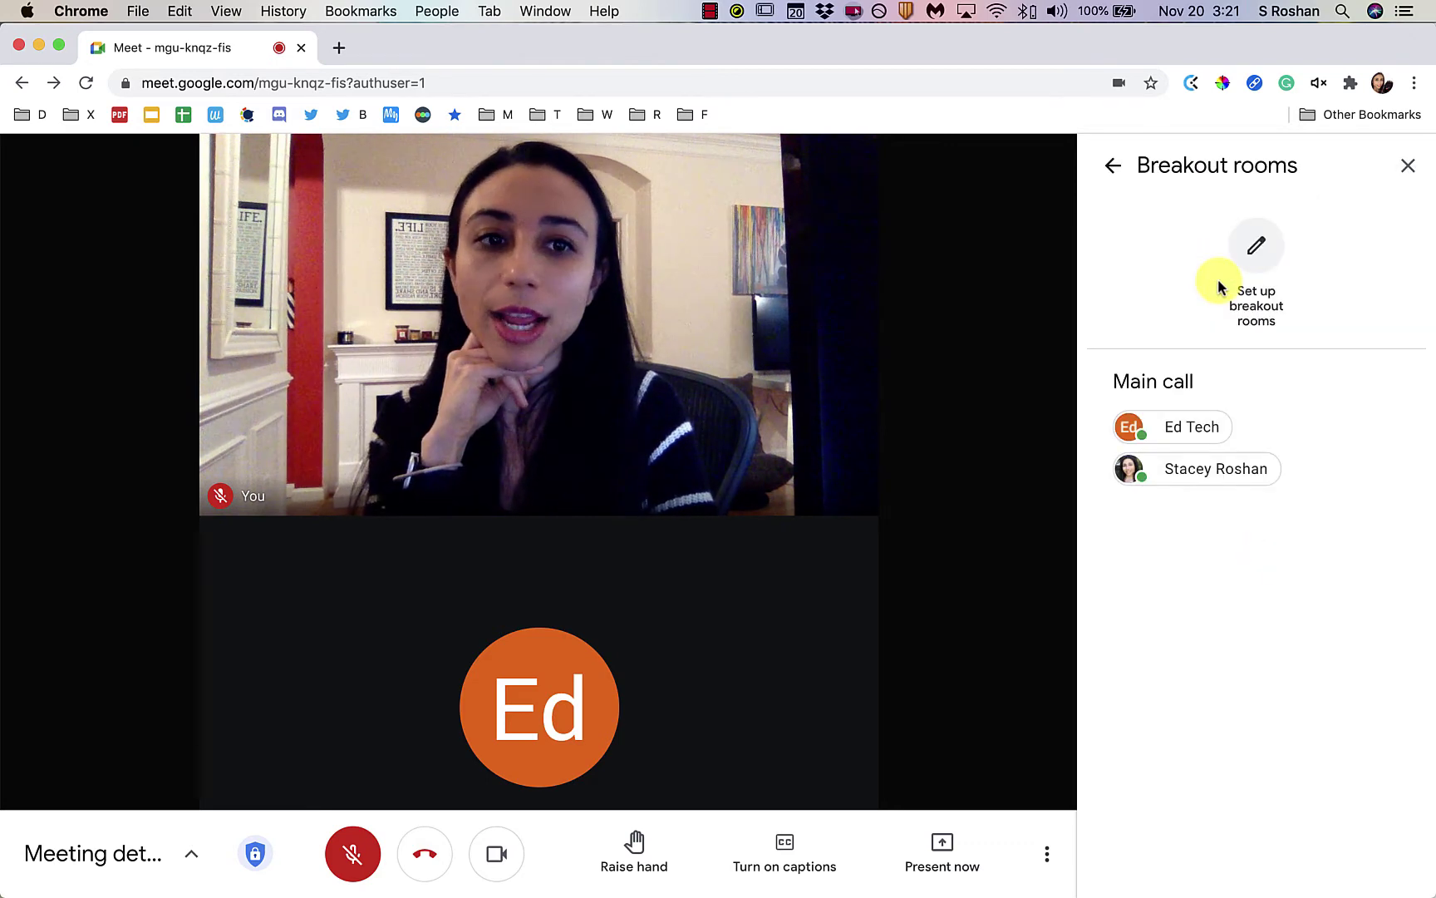
pyautogui.click(1237, 280)
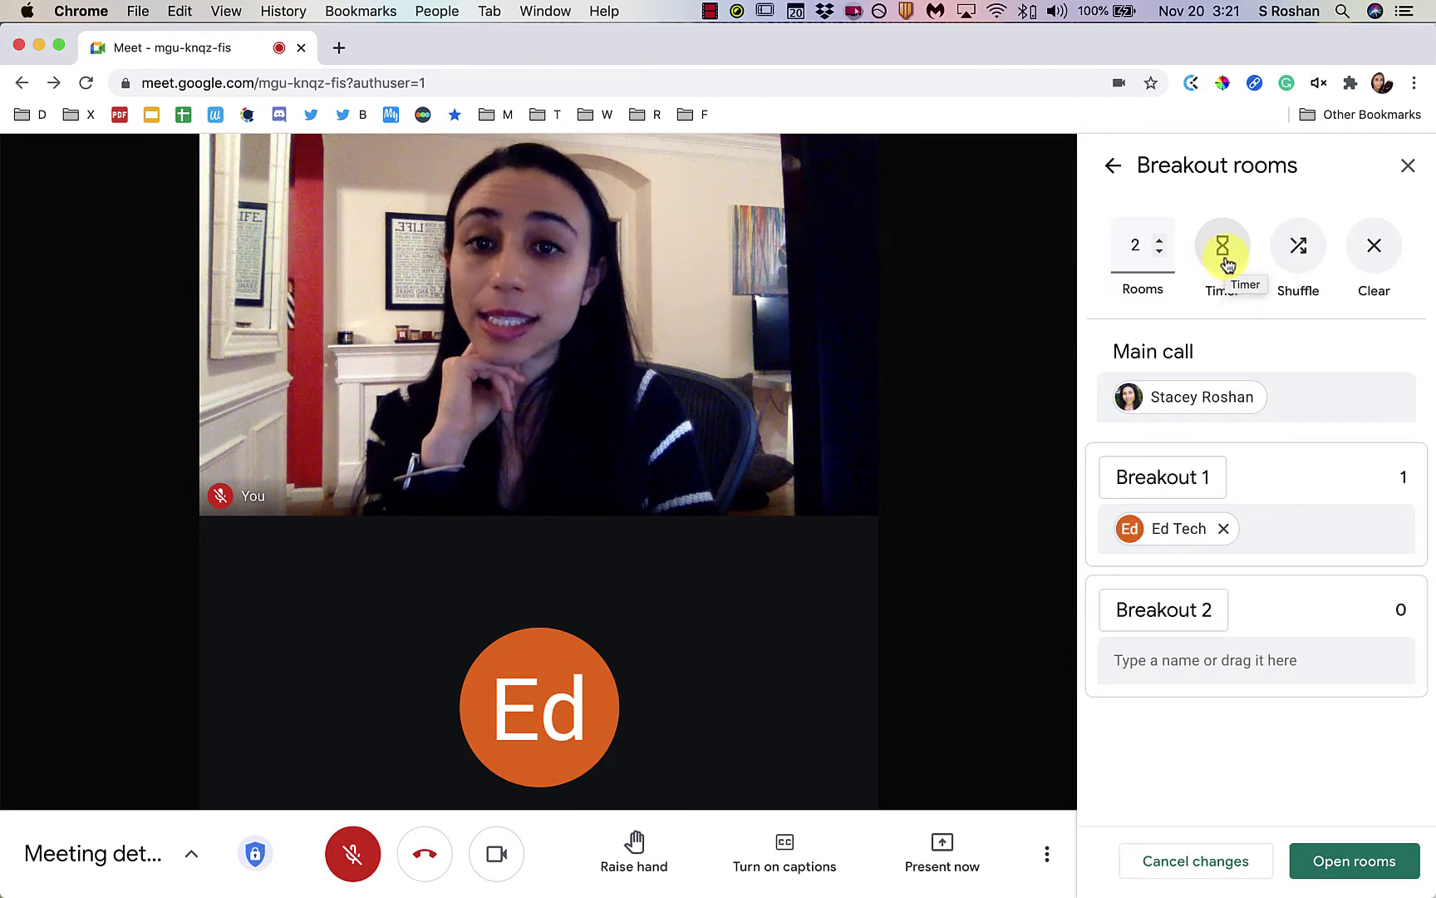
# Set the breakout rooms to end after 5 minutes and open the rooms
pyautogui.click(1222, 250)
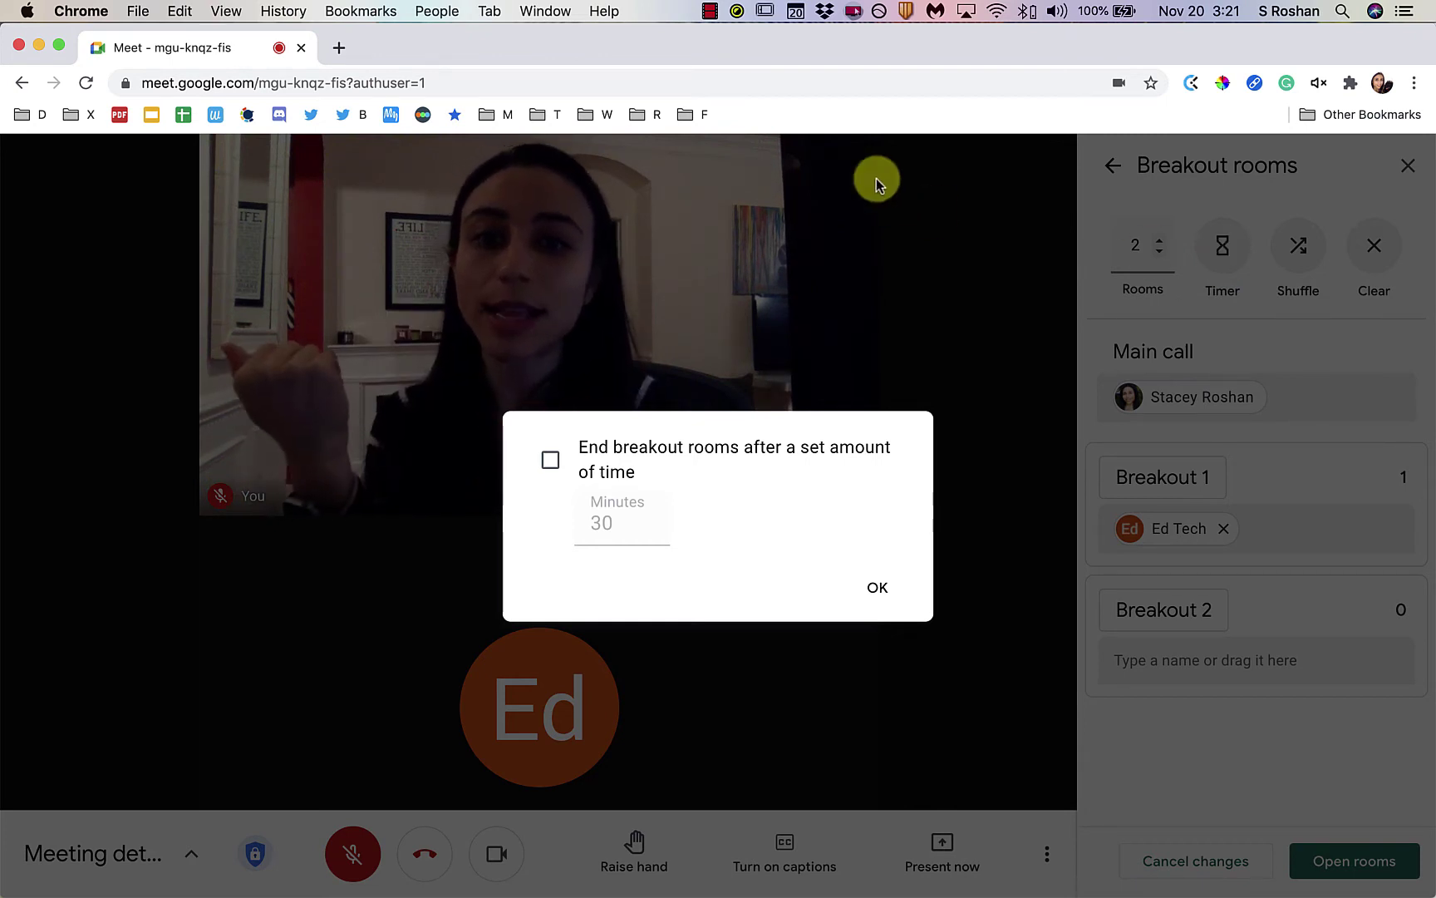
pyautogui.click(551, 461)
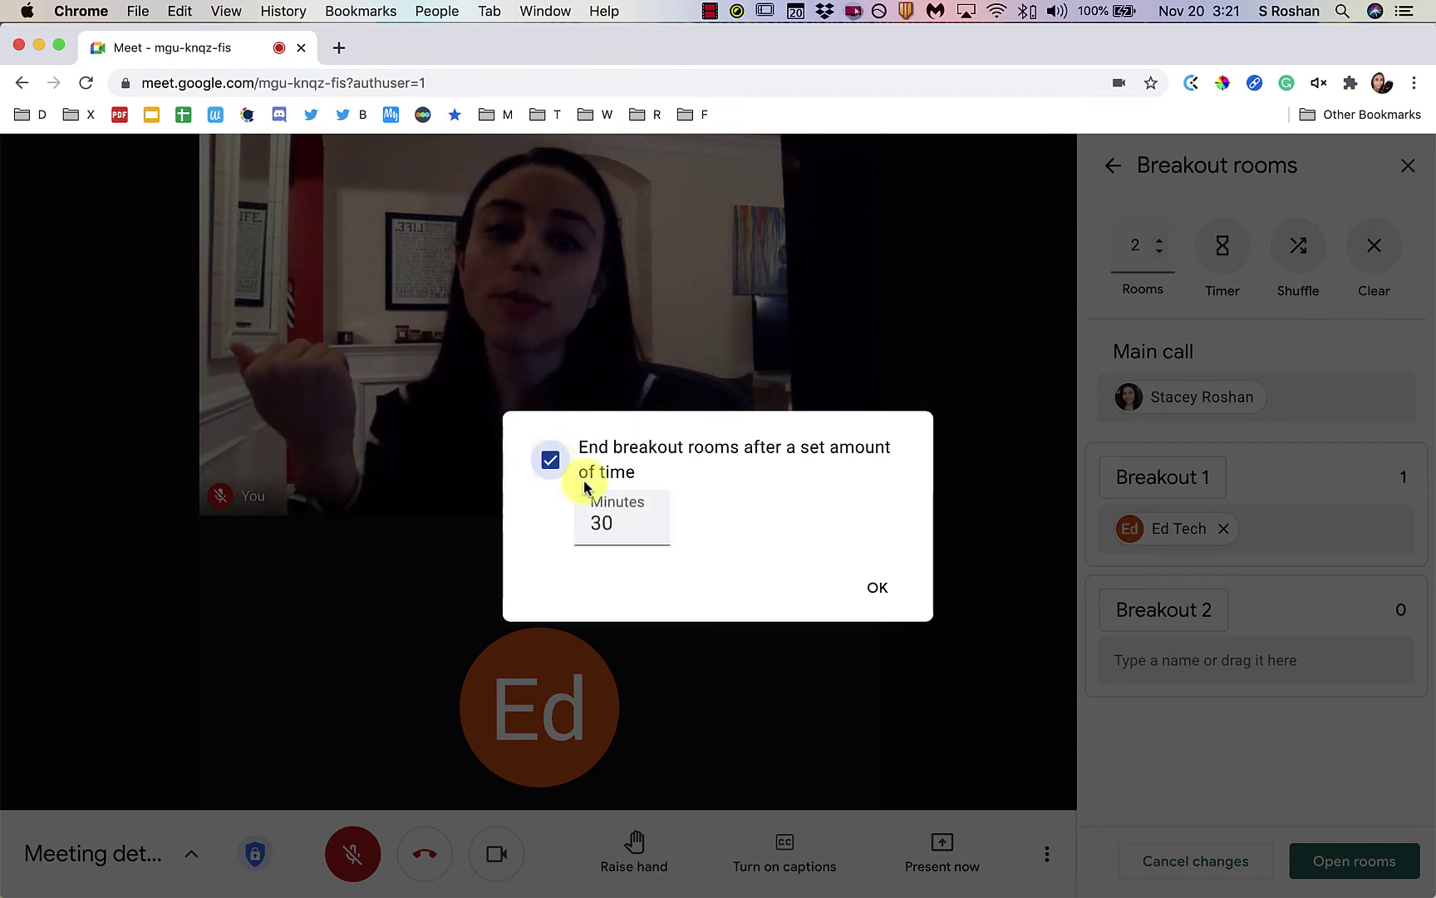
pyautogui.doubleClick(581, 522)
pyautogui.write('5')
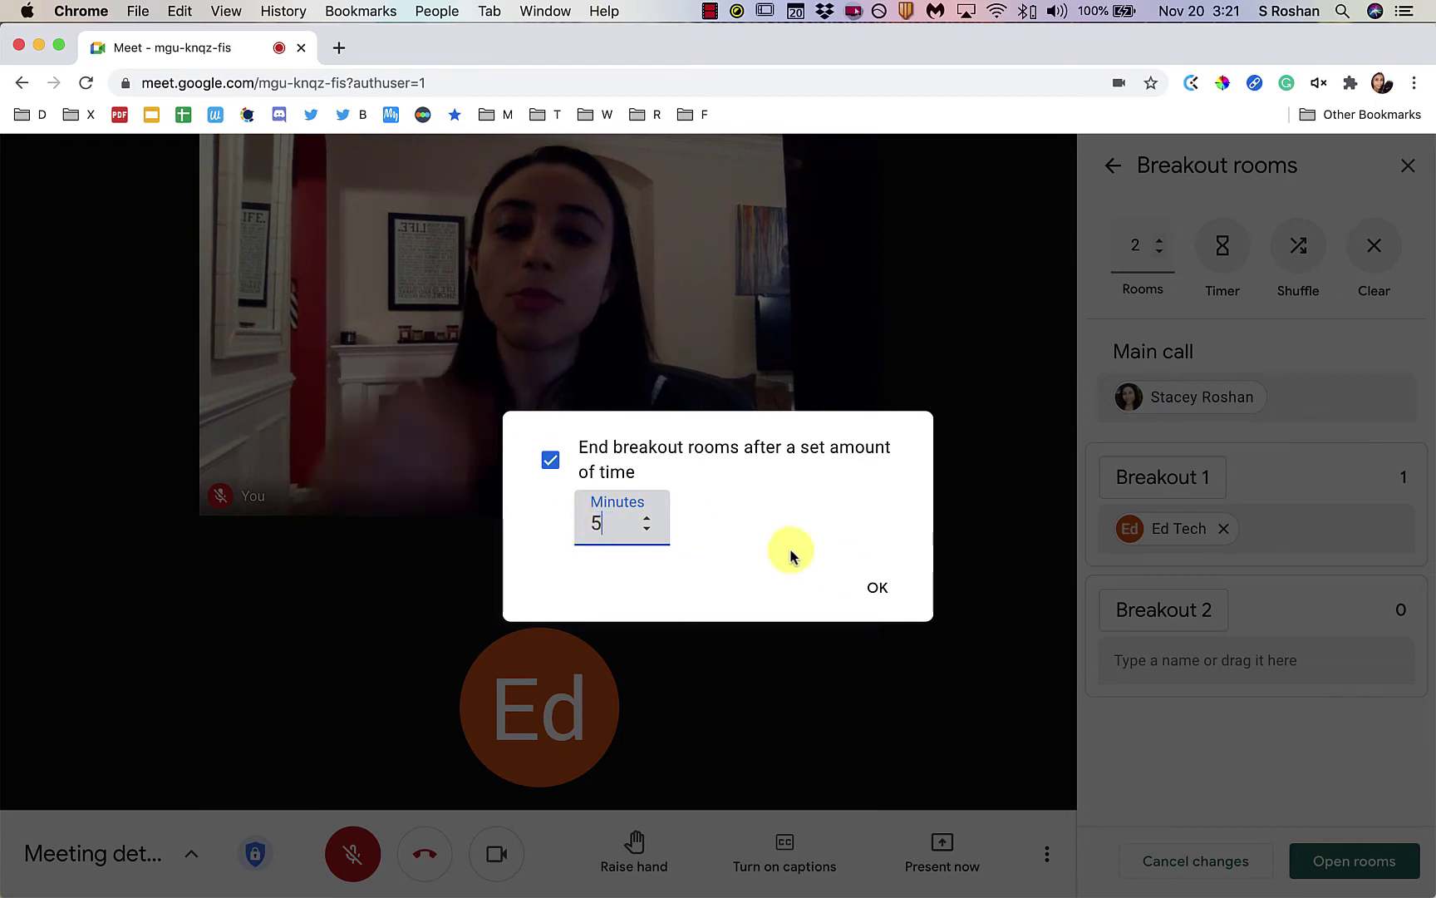
pyautogui.click(879, 588)
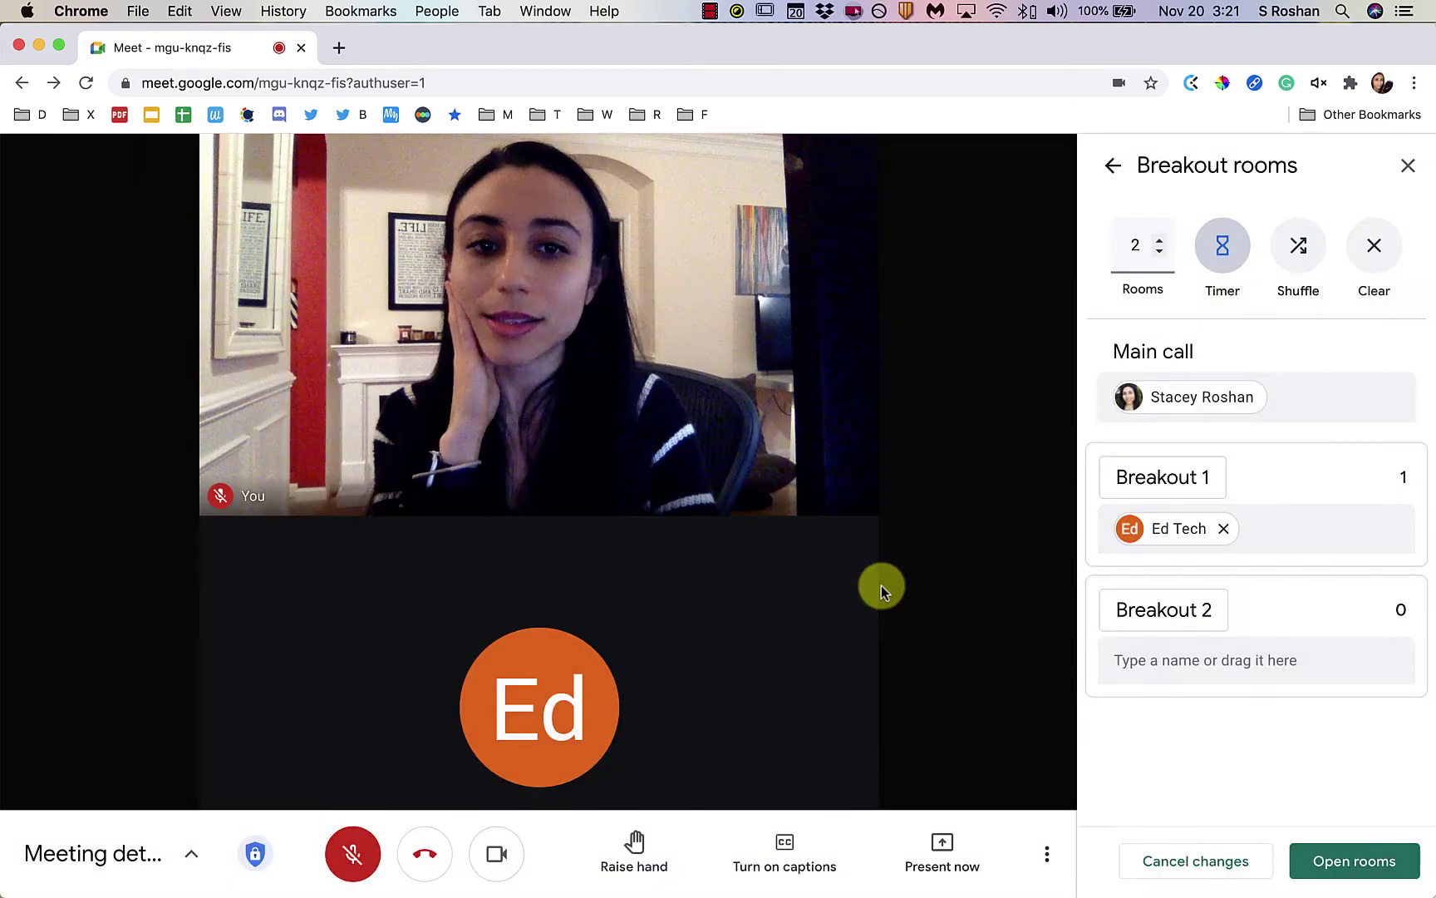
pyautogui.click(1340, 866)
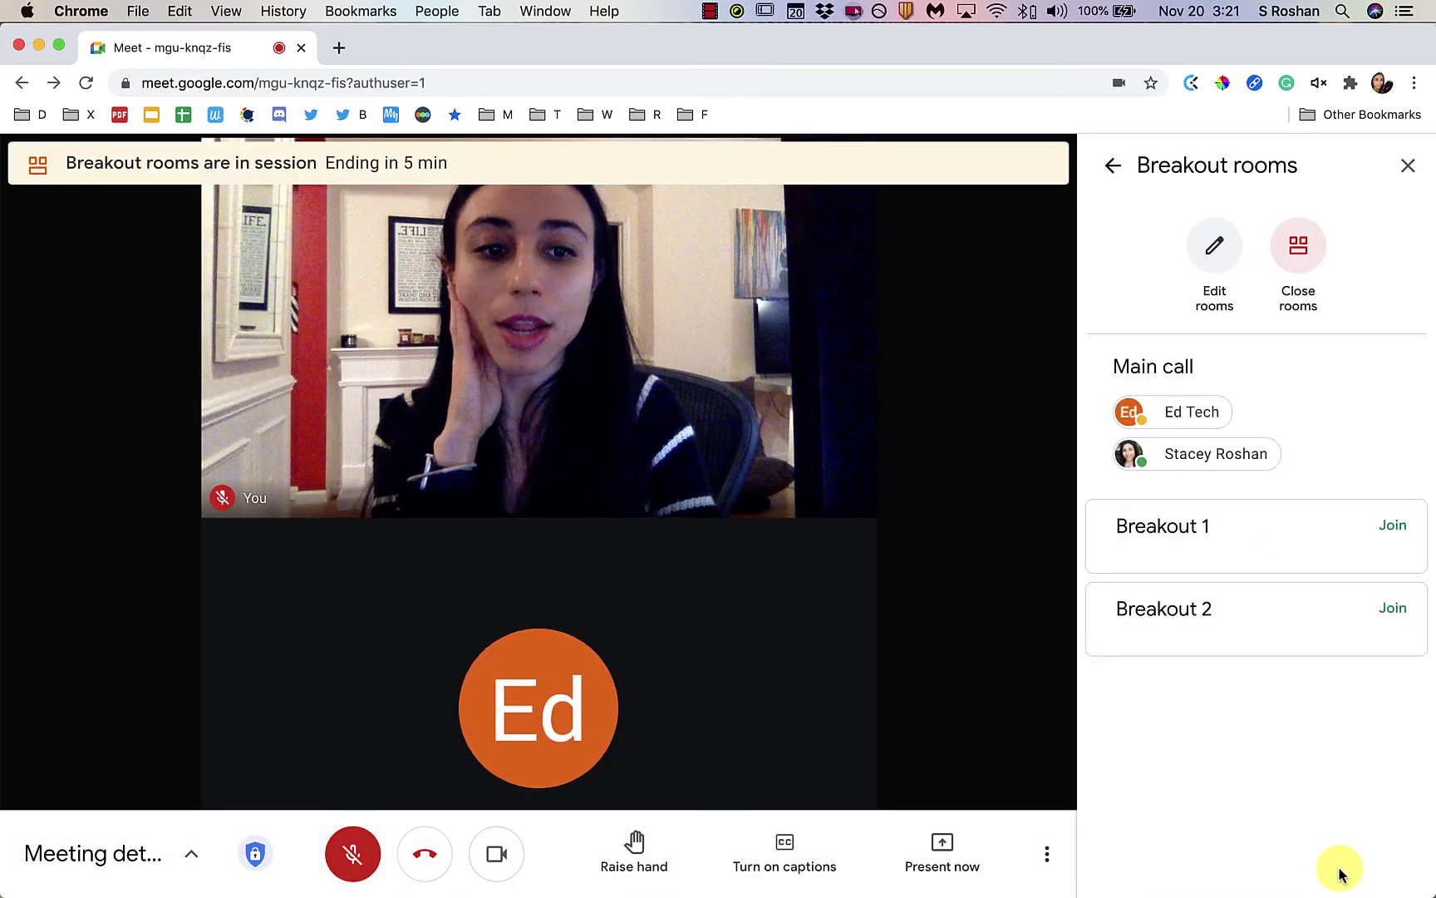
# Place the student window beside the teacher window, join Breakout 1 as the student and ask for help
pyautogui.moveTo(1429, 341); pyautogui.dragTo(716, 395)
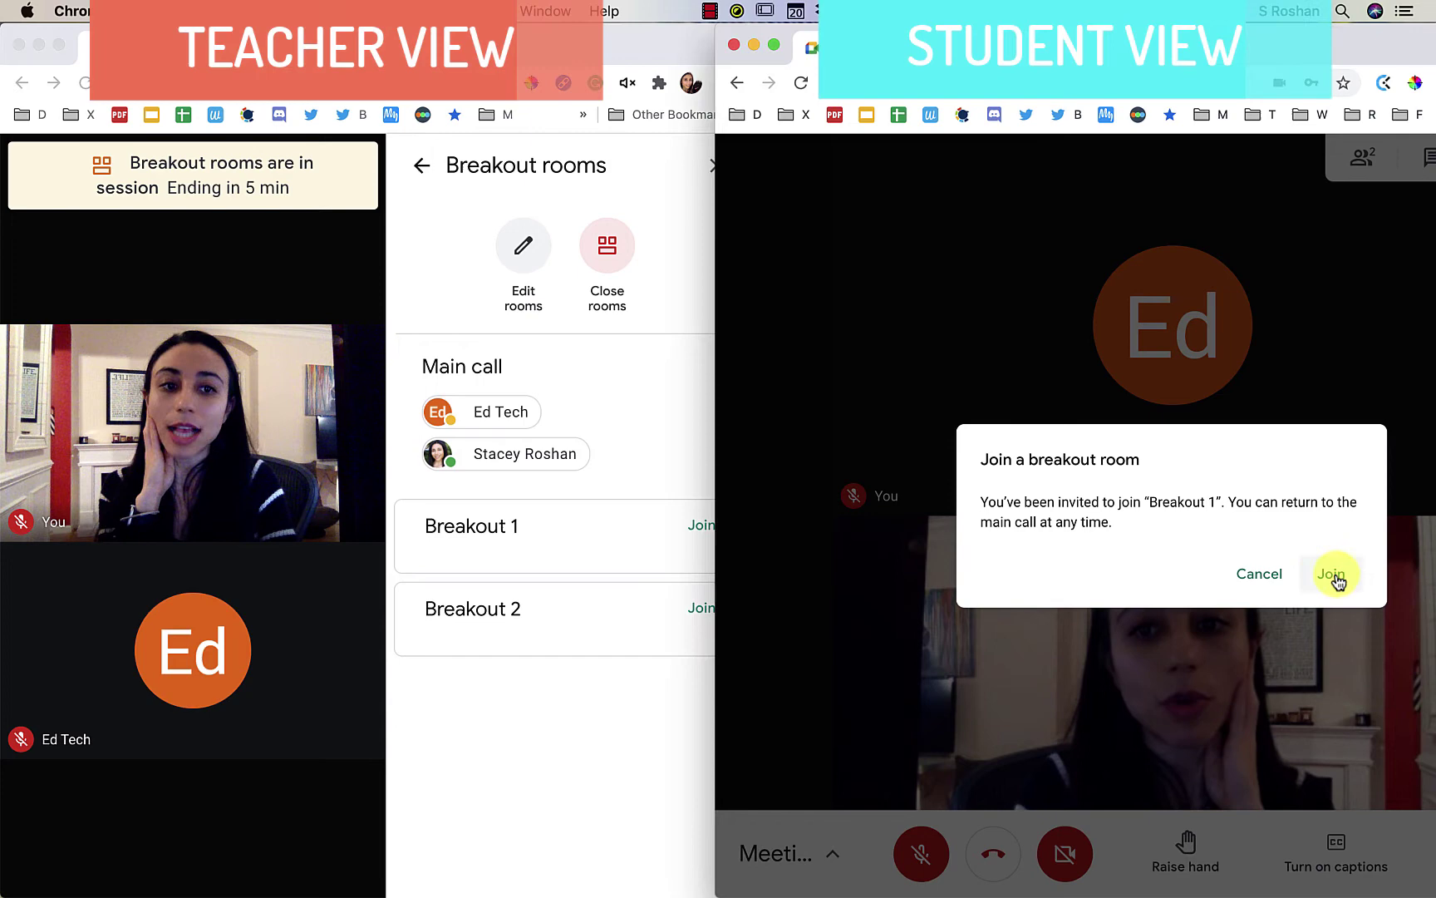
pyautogui.click(1332, 574)
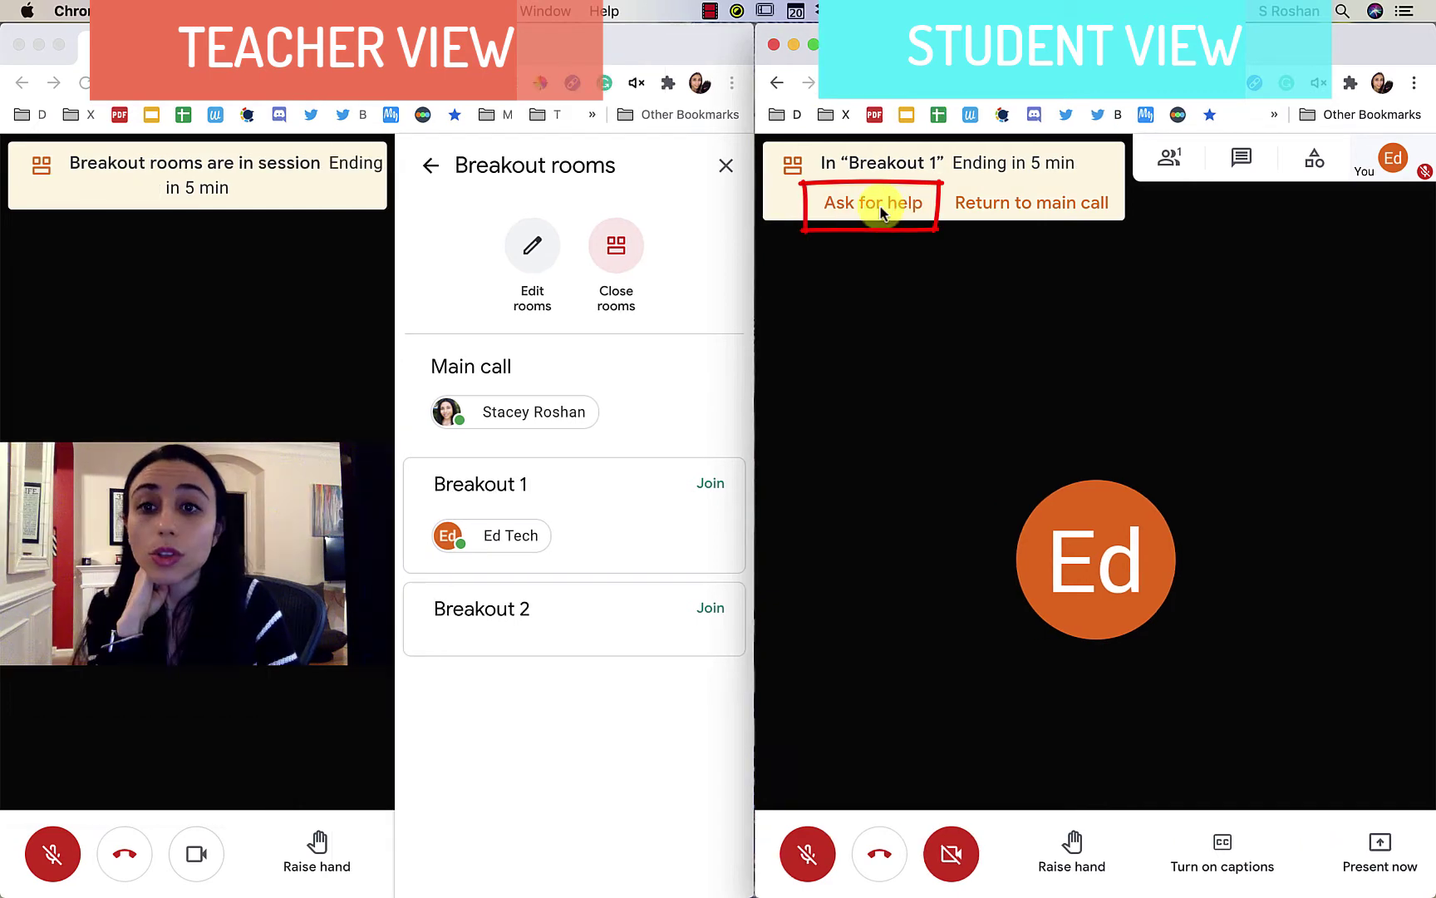
pyautogui.click(883, 214)
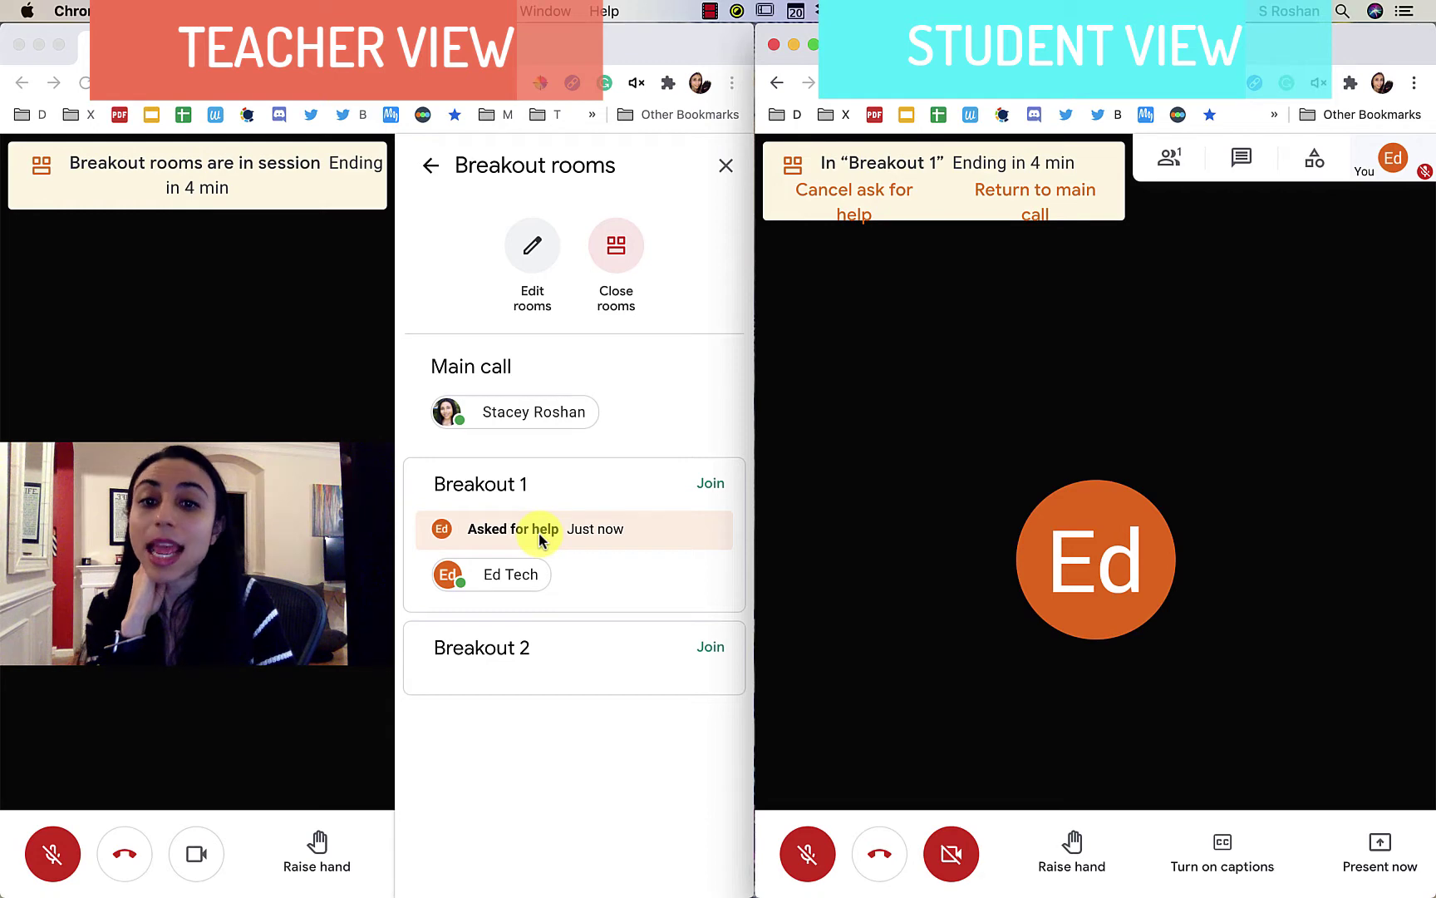
# Answer the help request by joining Breakout 1 from the teacher window, and leave the room again
pyautogui.click(710, 484)
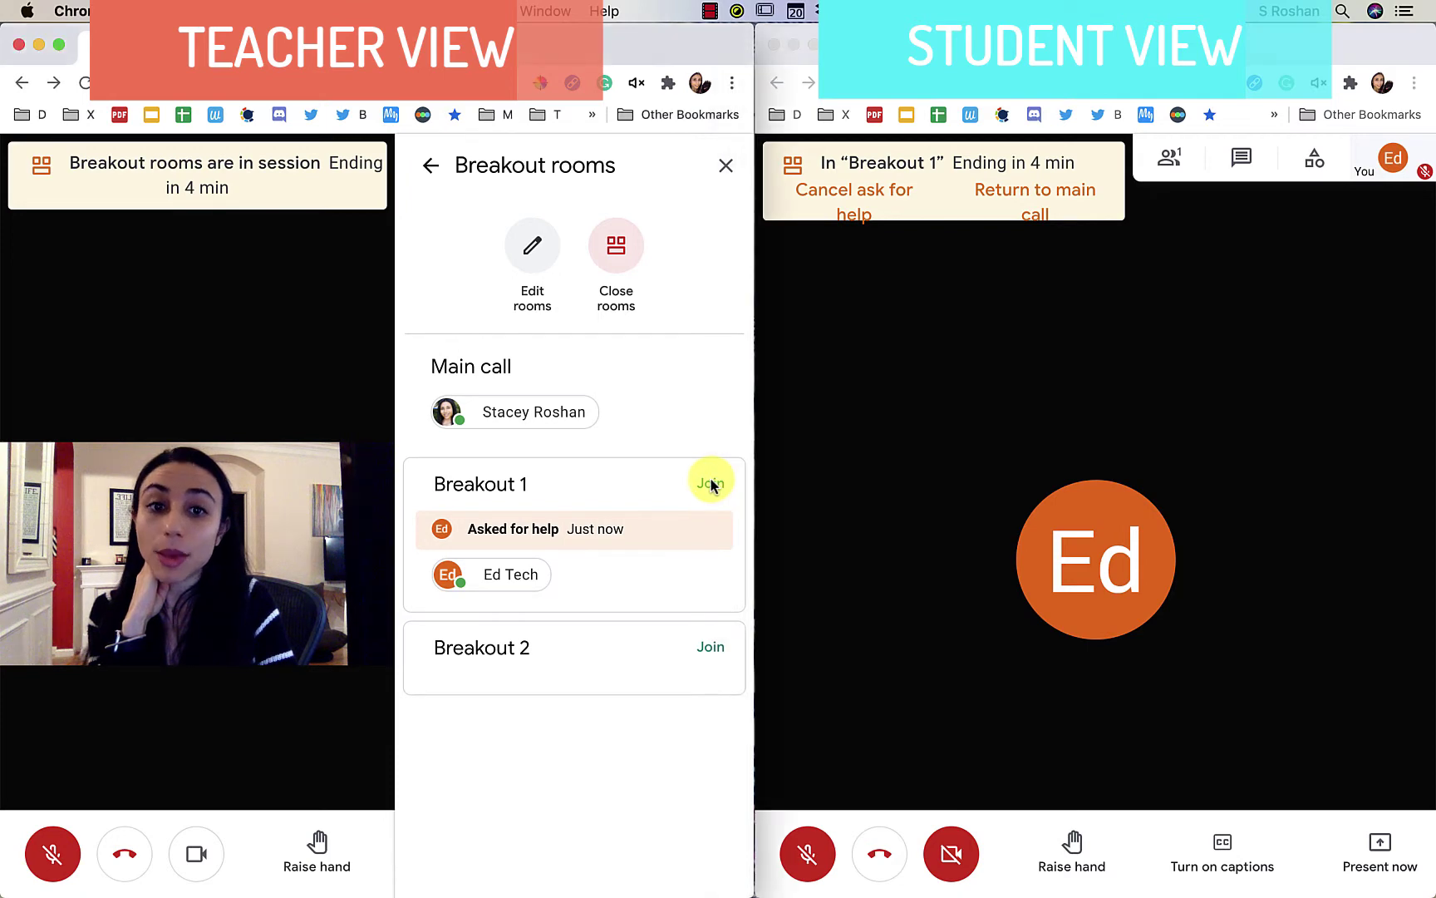
pyautogui.click(711, 485)
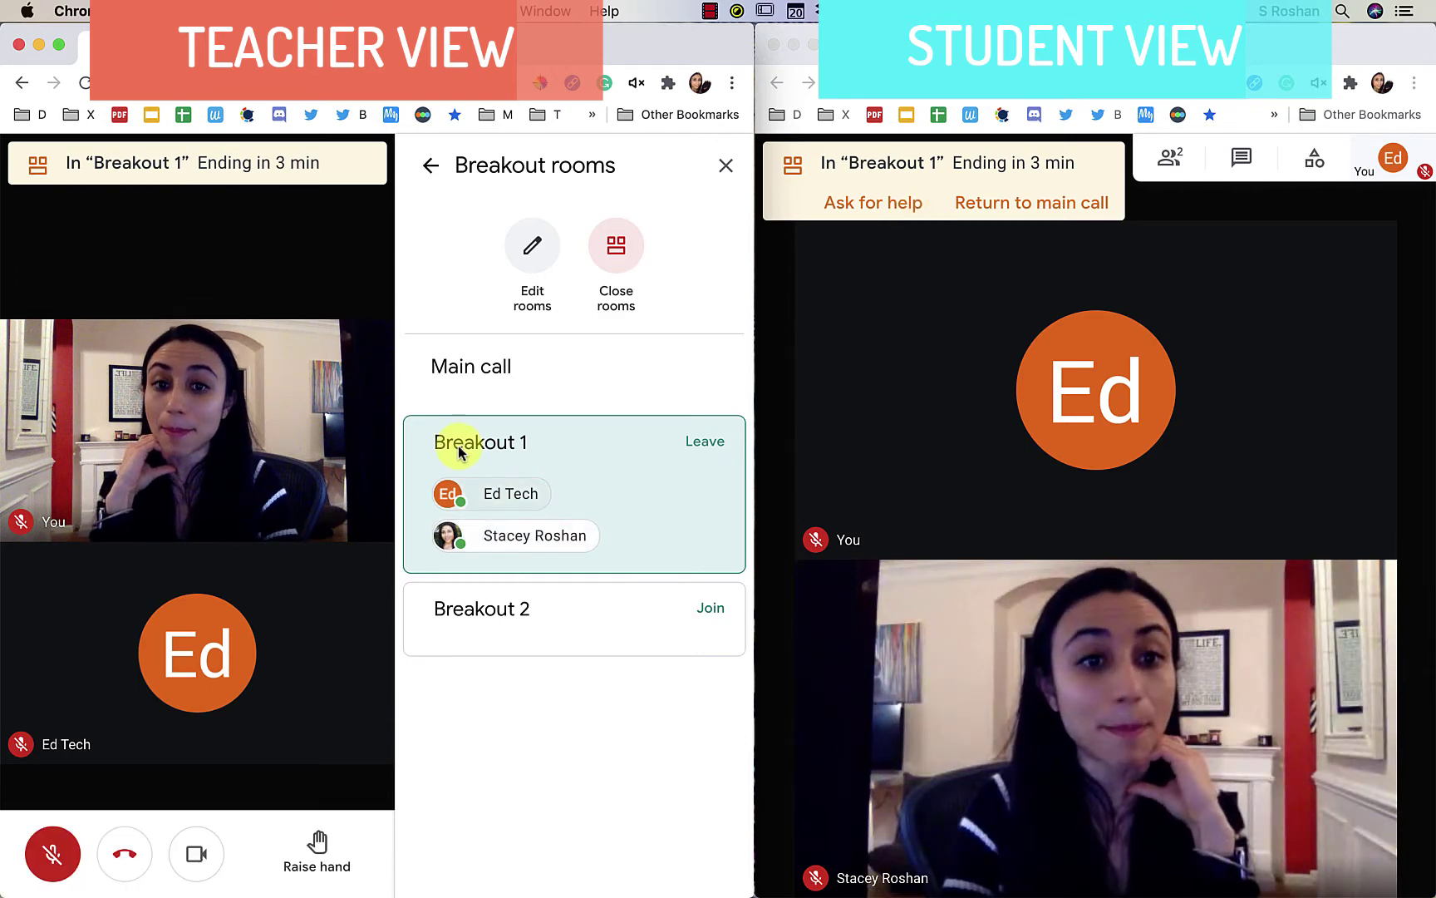
pyautogui.click(706, 449)
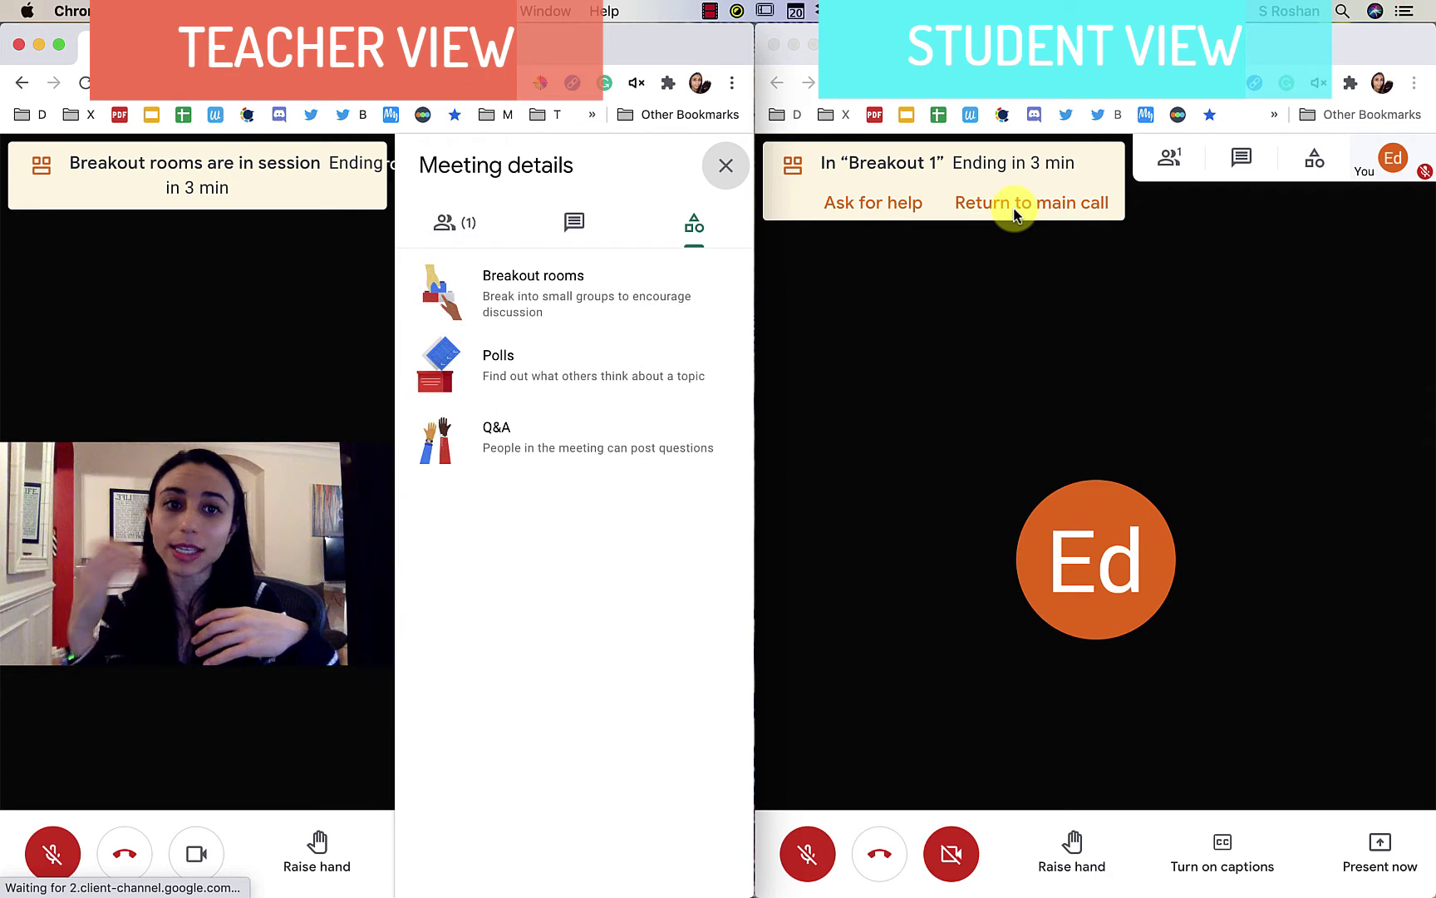
# Raise the student's hand inside Breakout 1 and return the student to the main call when the room ends
pyautogui.click(1033, 206)
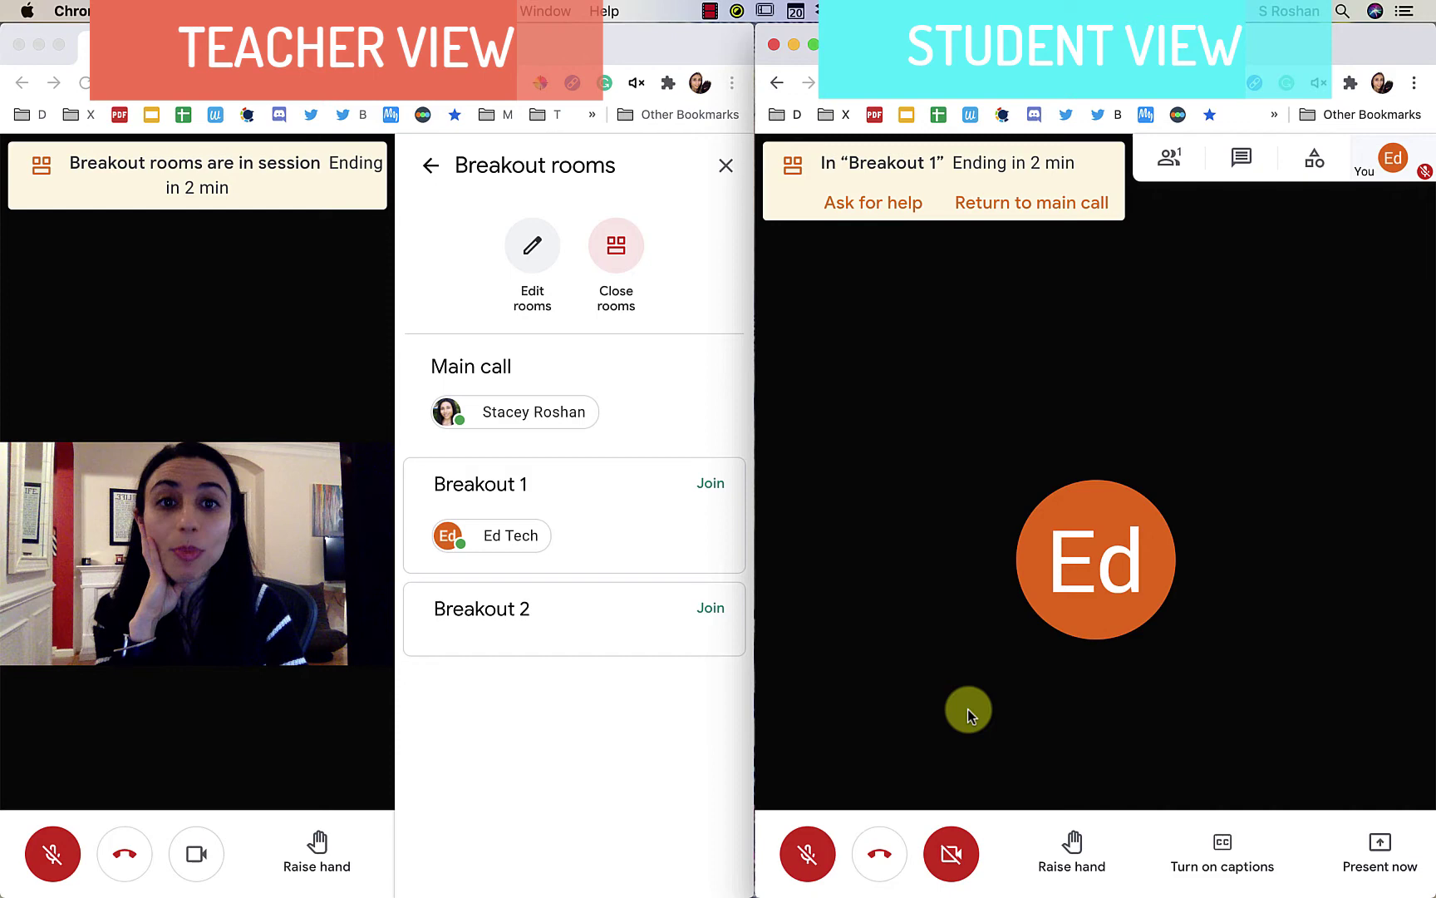
pyautogui.click(1074, 856)
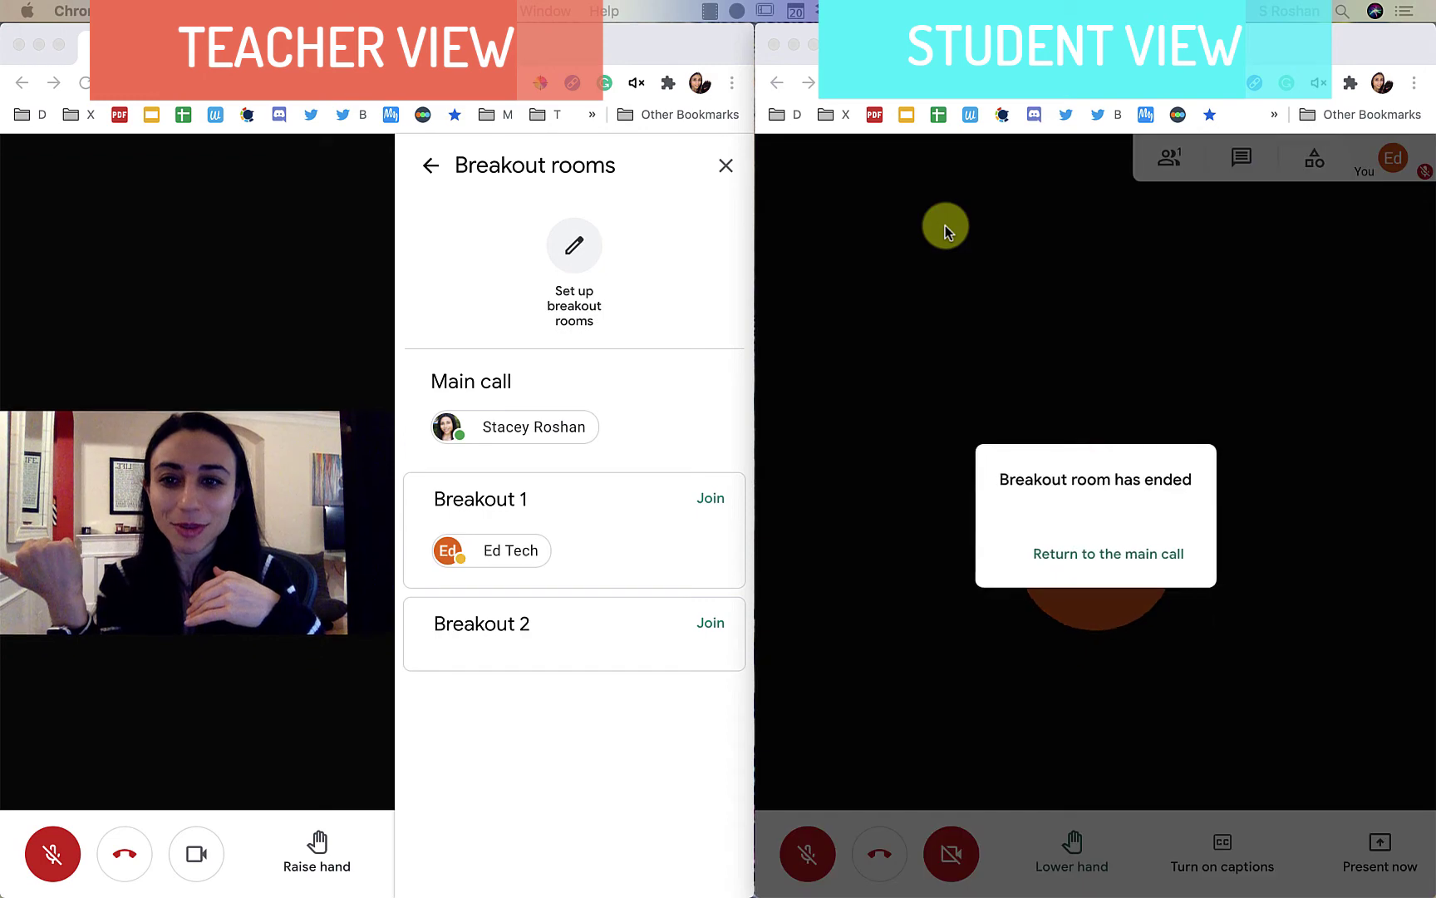
pyautogui.click(1114, 562)
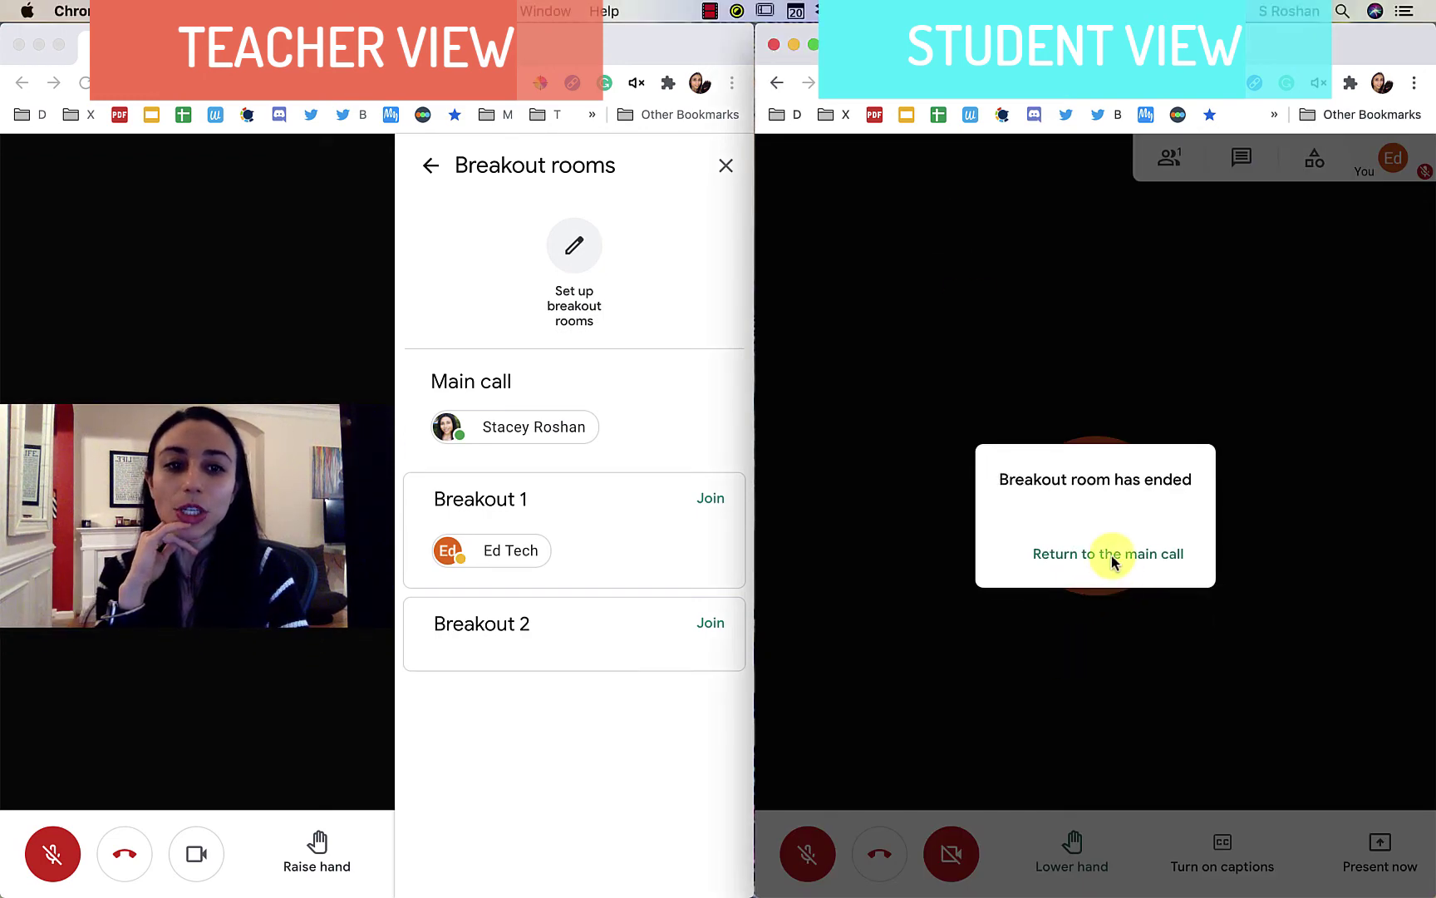
pyautogui.click(1113, 562)
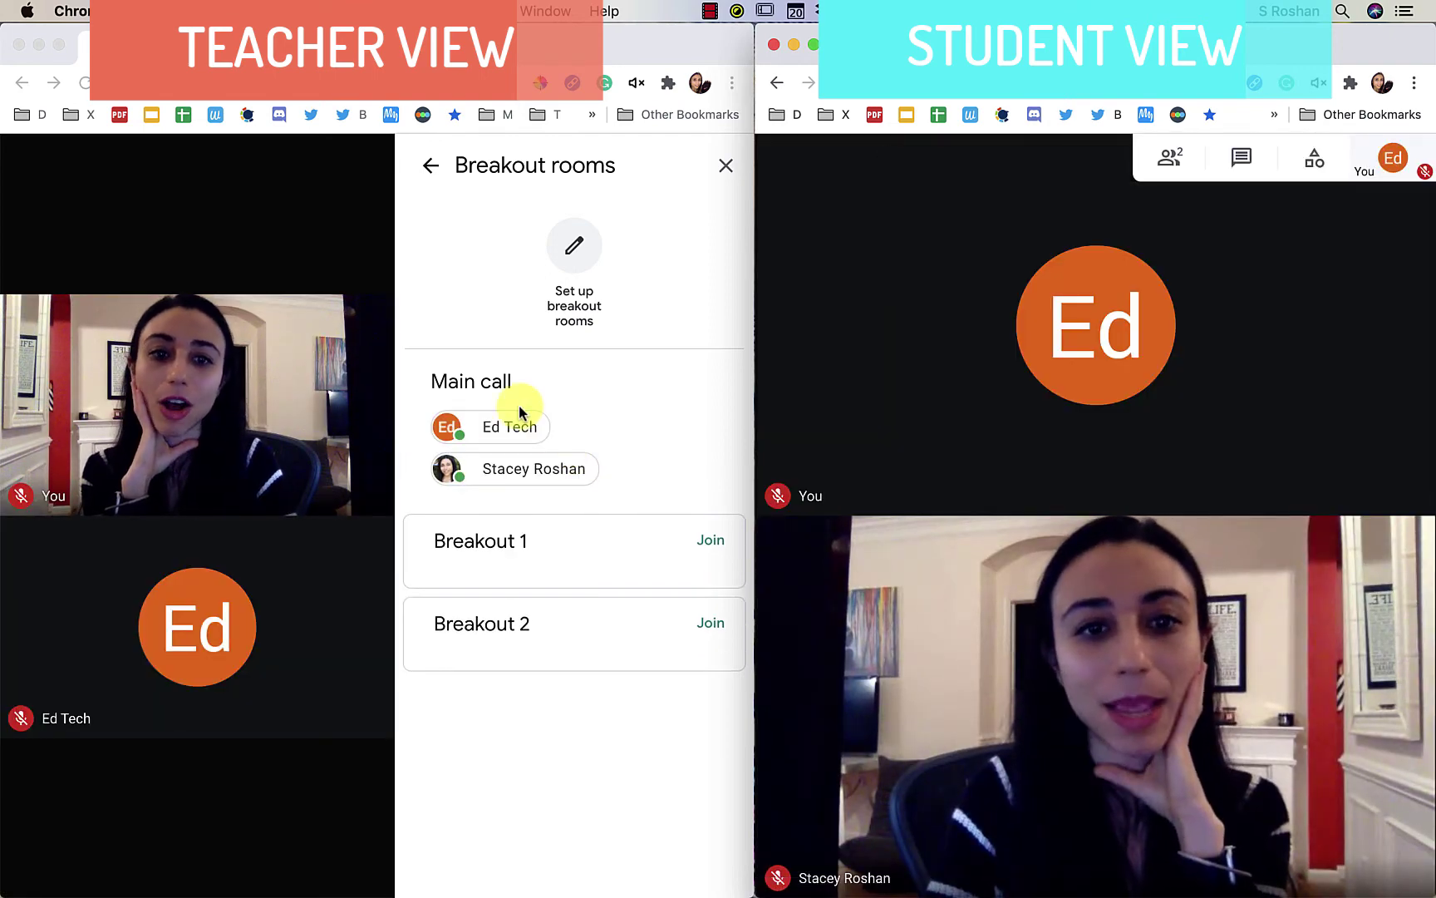
# Raise the student's hand in the main call and show the participant list in the teacher window
pyautogui.moveTo(888, 757)
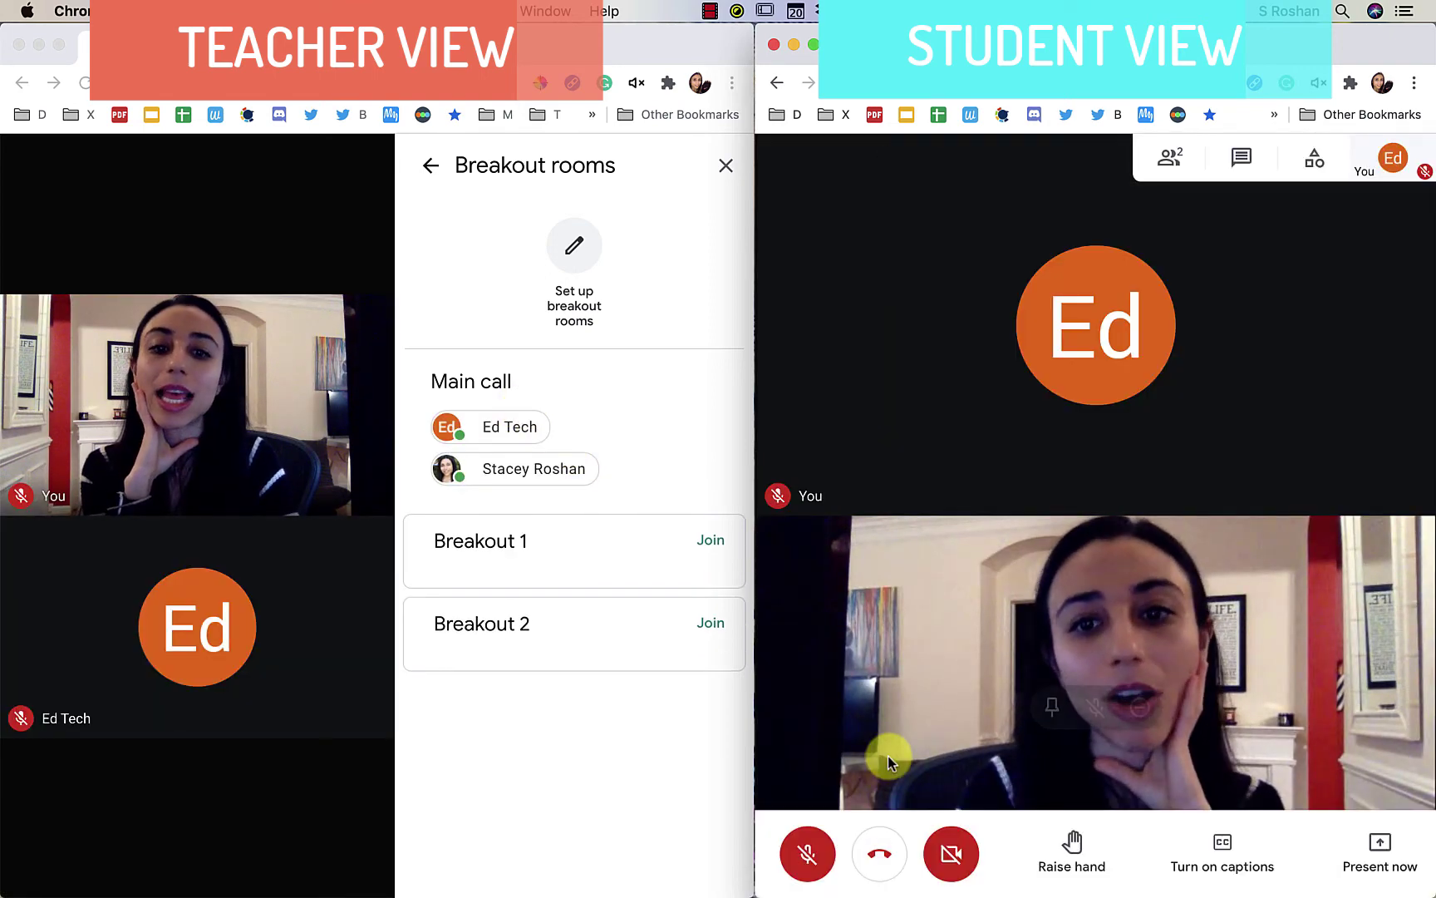
pyautogui.click(1072, 844)
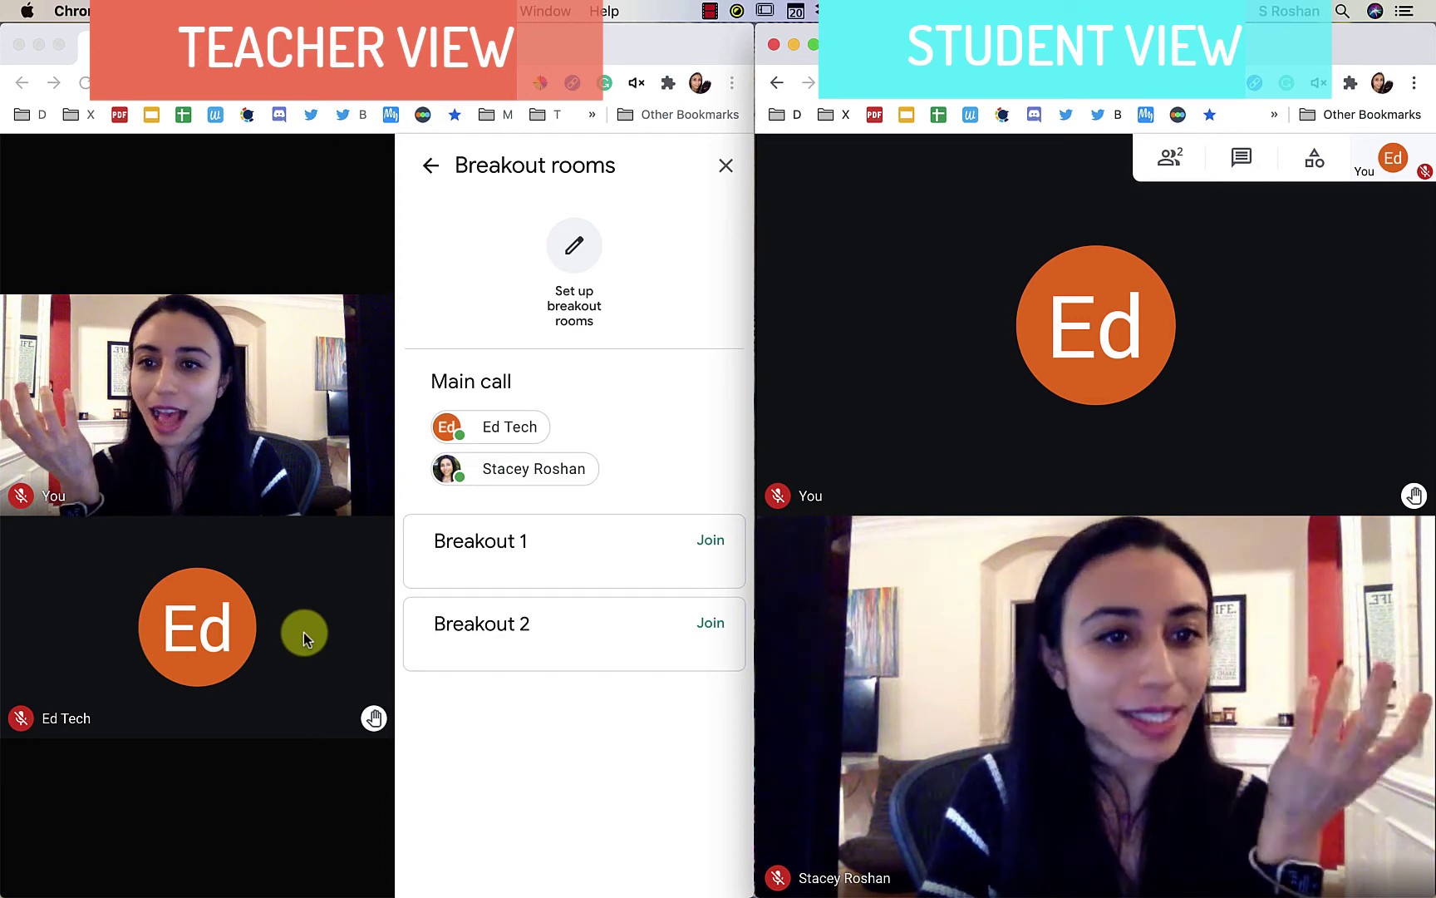
pyautogui.click(430, 165)
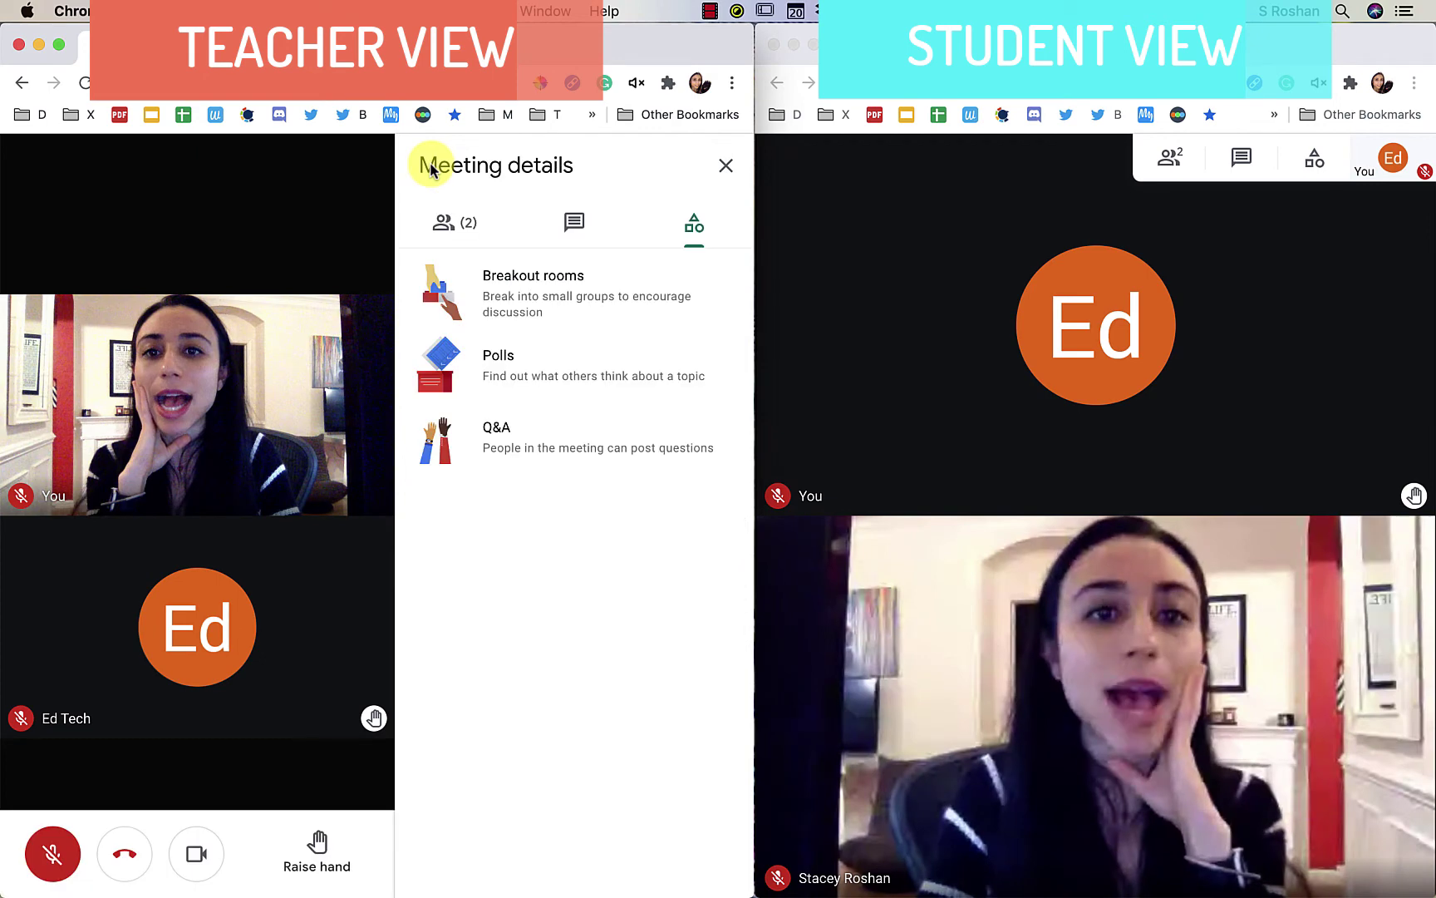
pyautogui.click(451, 224)
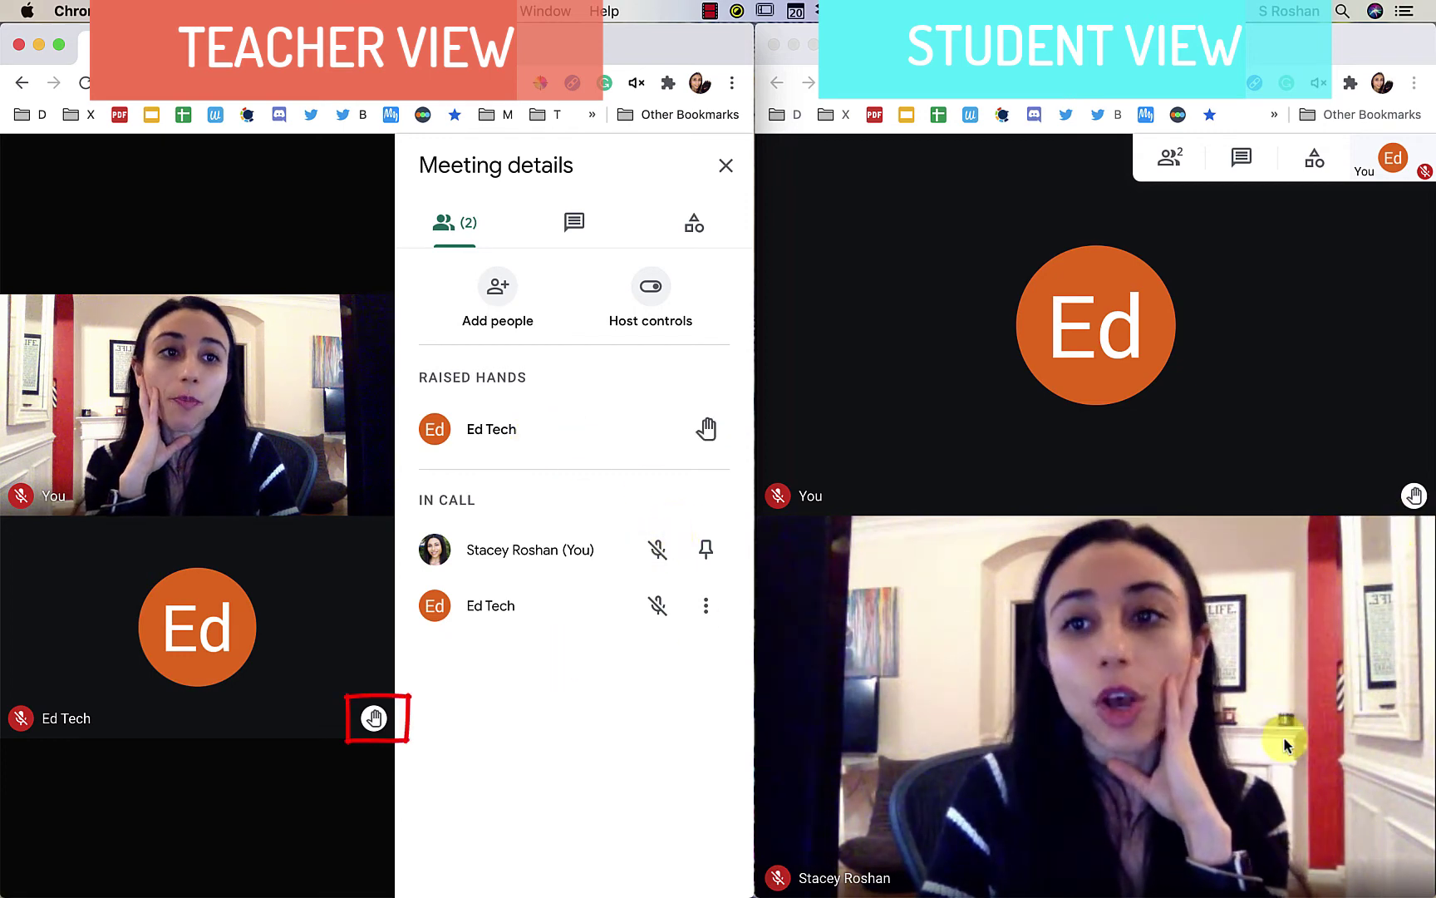
# Lower the student's hand from the student window and raise it again
pyautogui.click(1252, 626)
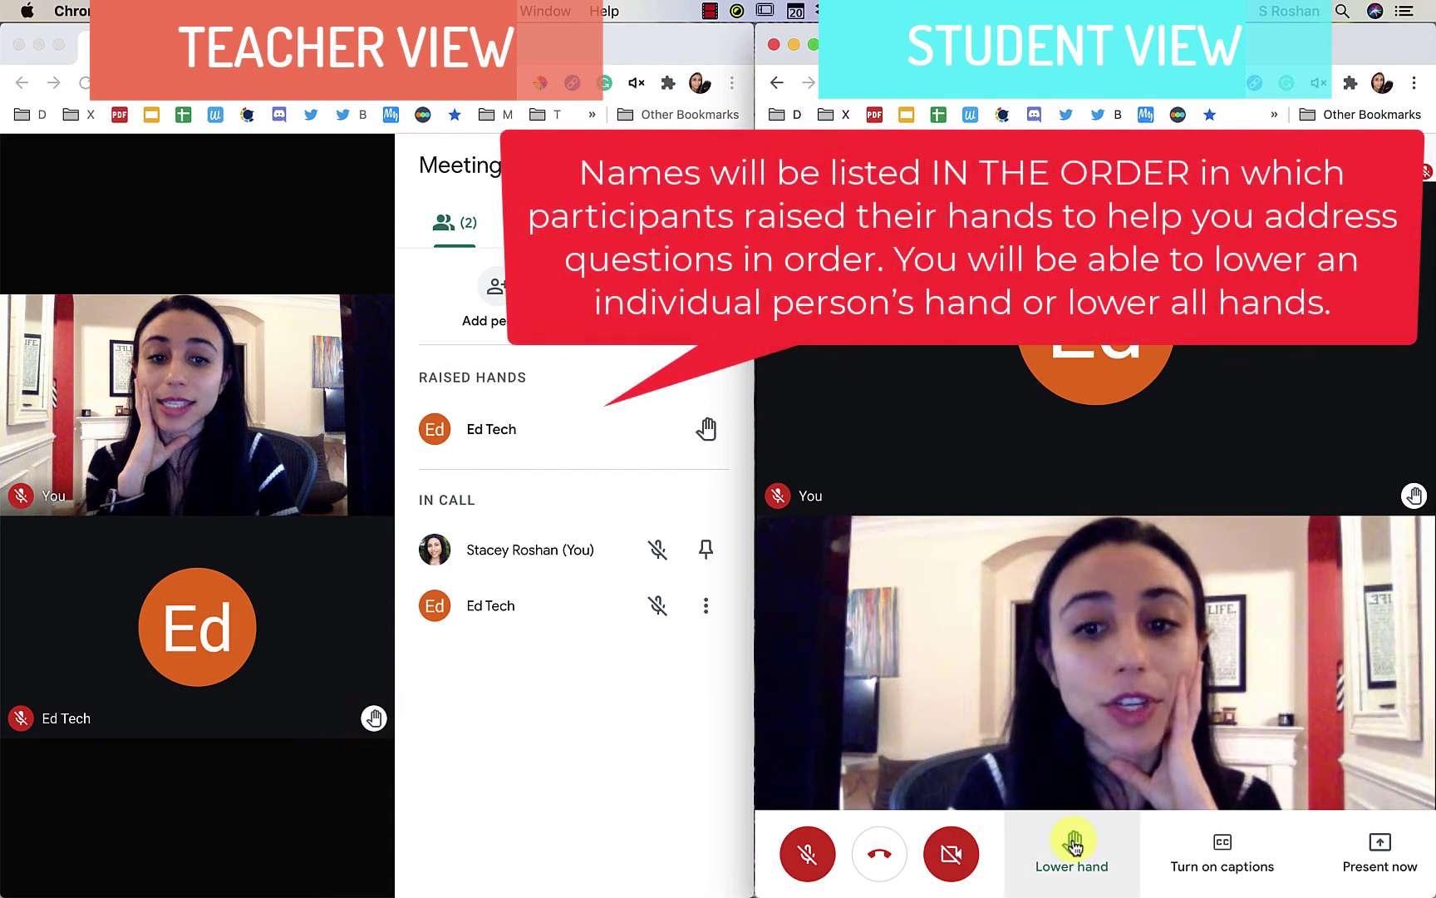
pyautogui.click(1074, 841)
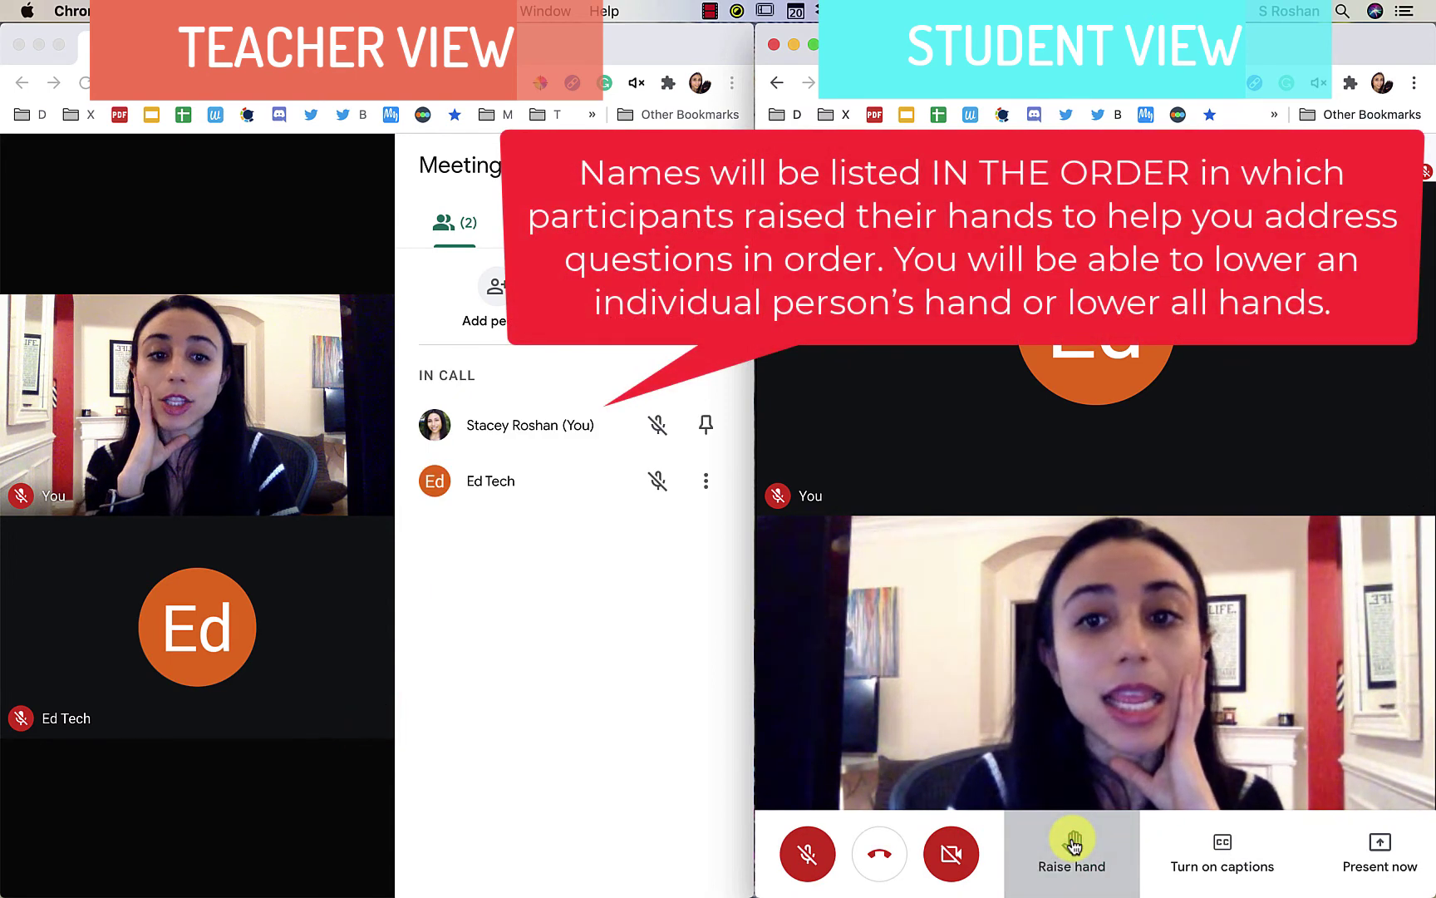
pyautogui.click(1074, 841)
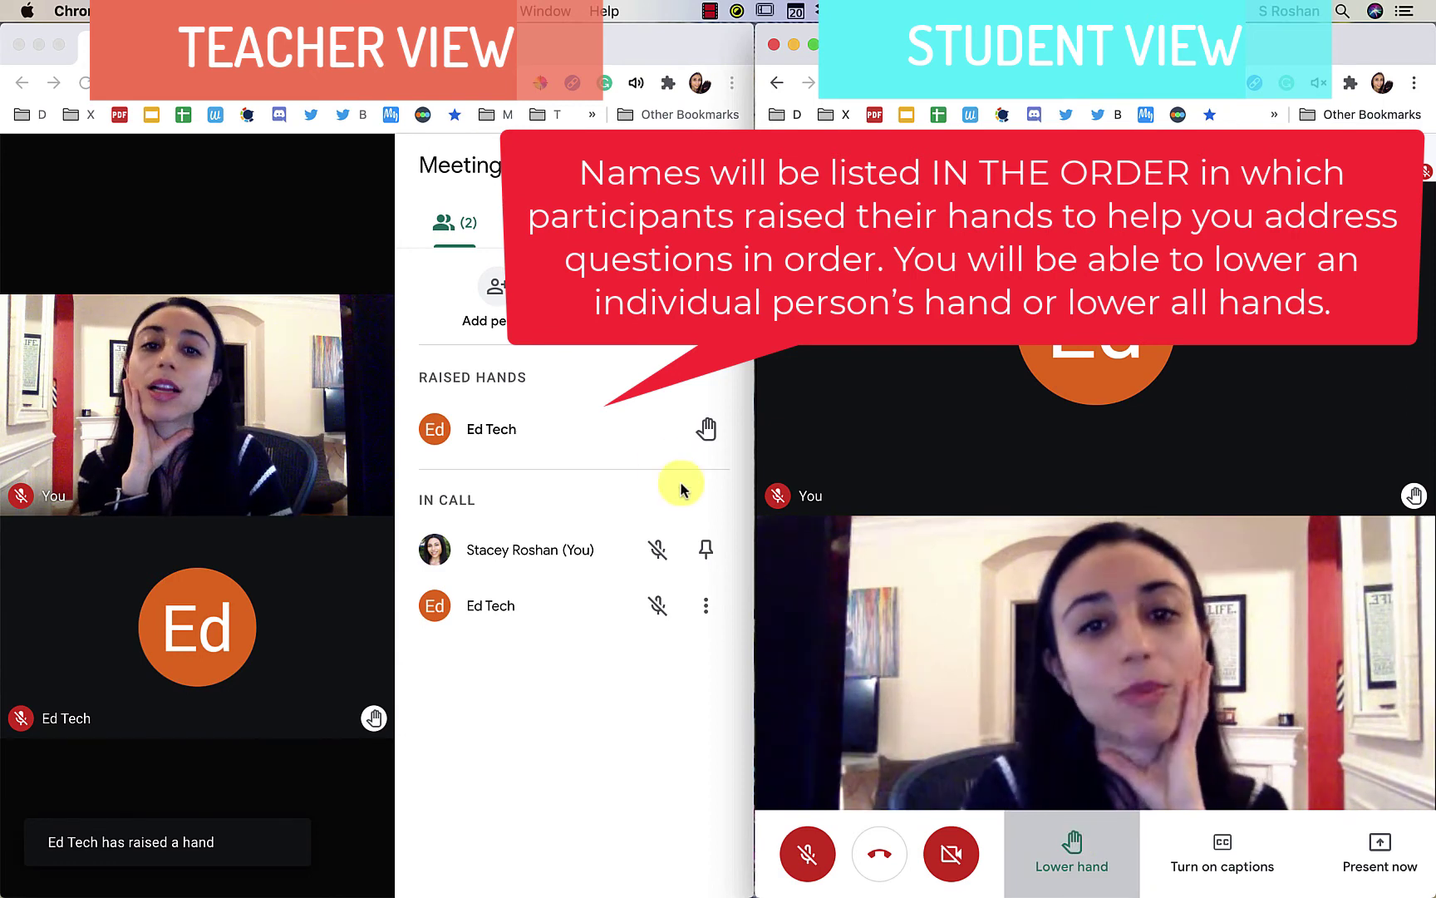
# Lower the student's raised hand from the teacher's participant list
pyautogui.click(705, 434)
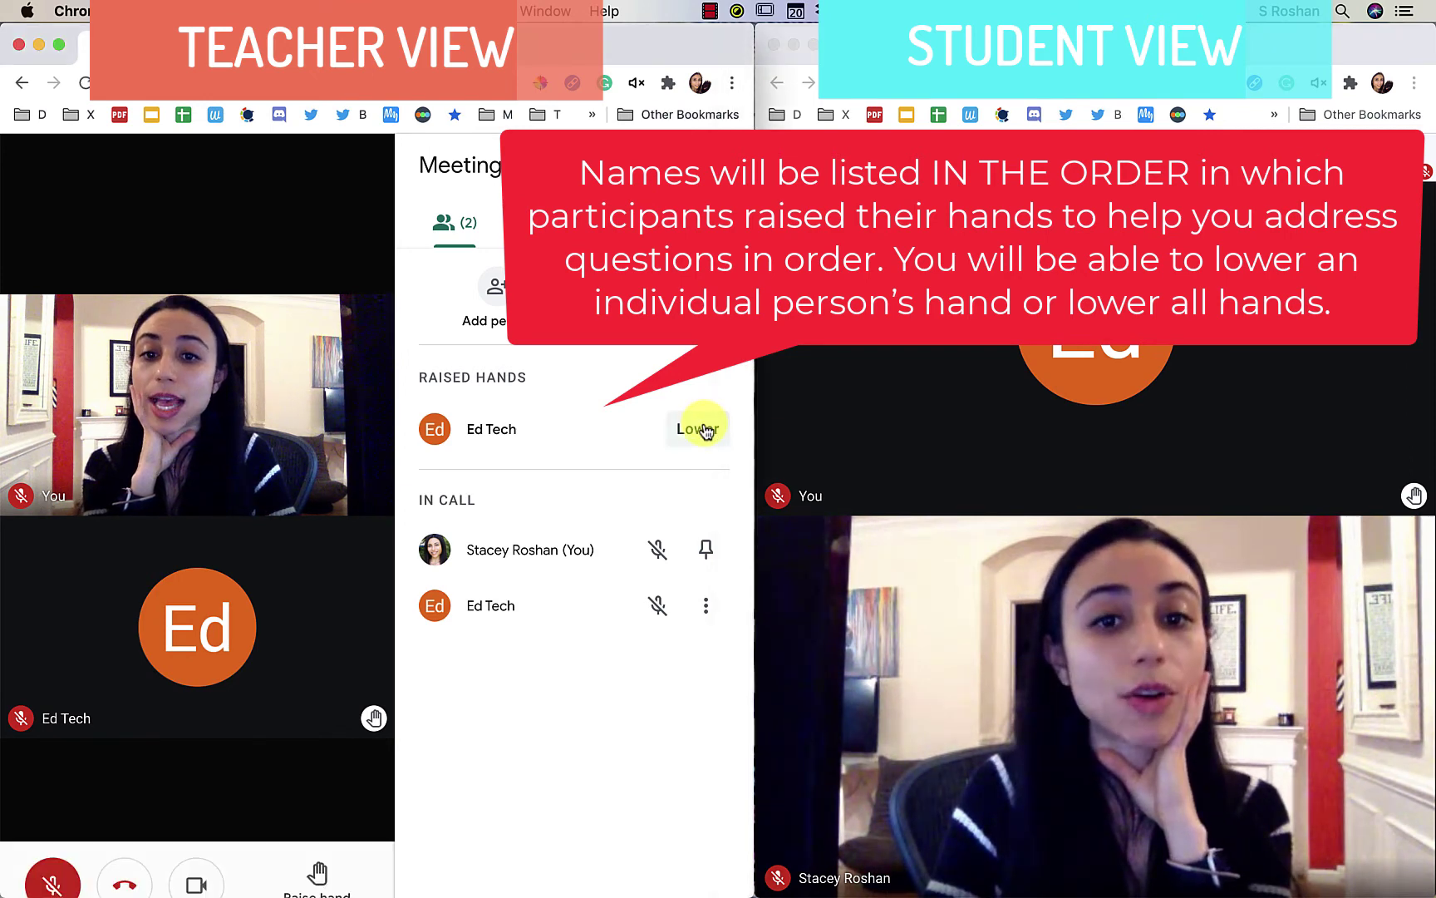
pyautogui.click(705, 430)
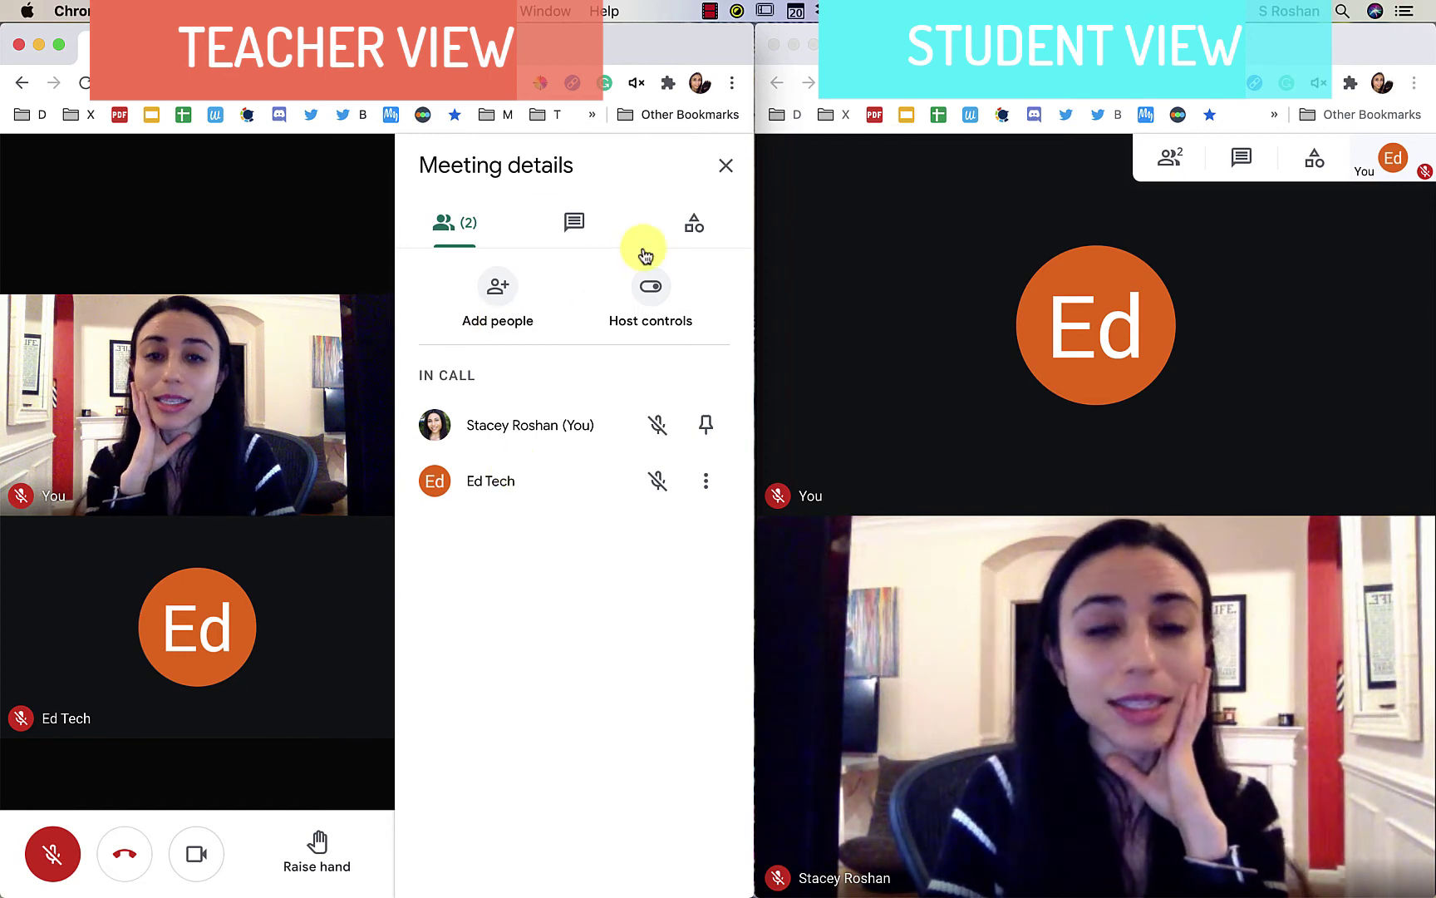
# Return to the breakout rooms activity in the teacher window and start a new room setup
pyautogui.click(696, 226)
pyautogui.click(633, 280)
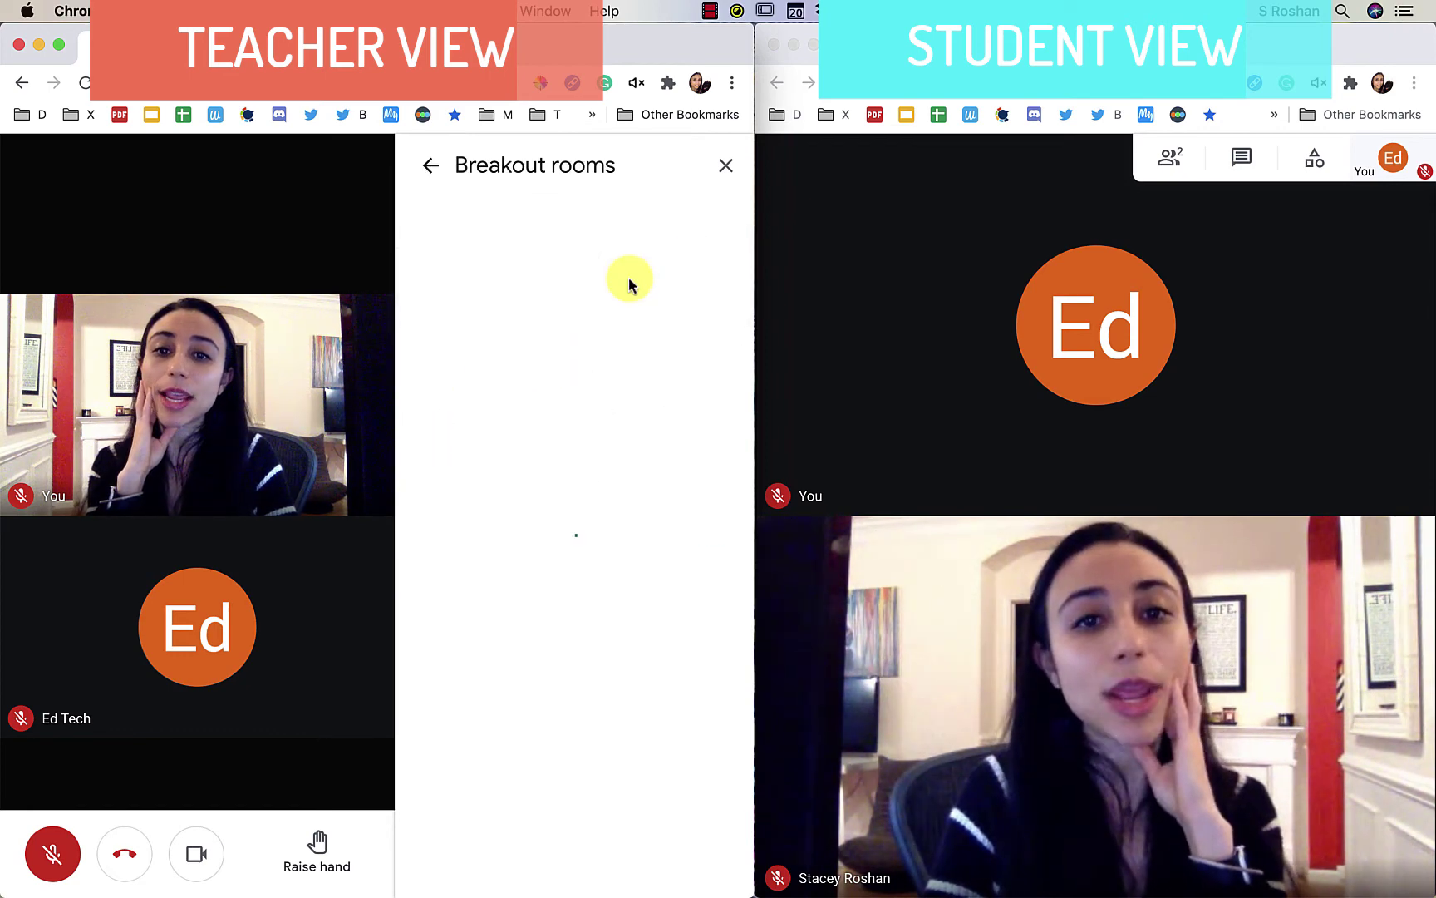
pyautogui.click(575, 249)
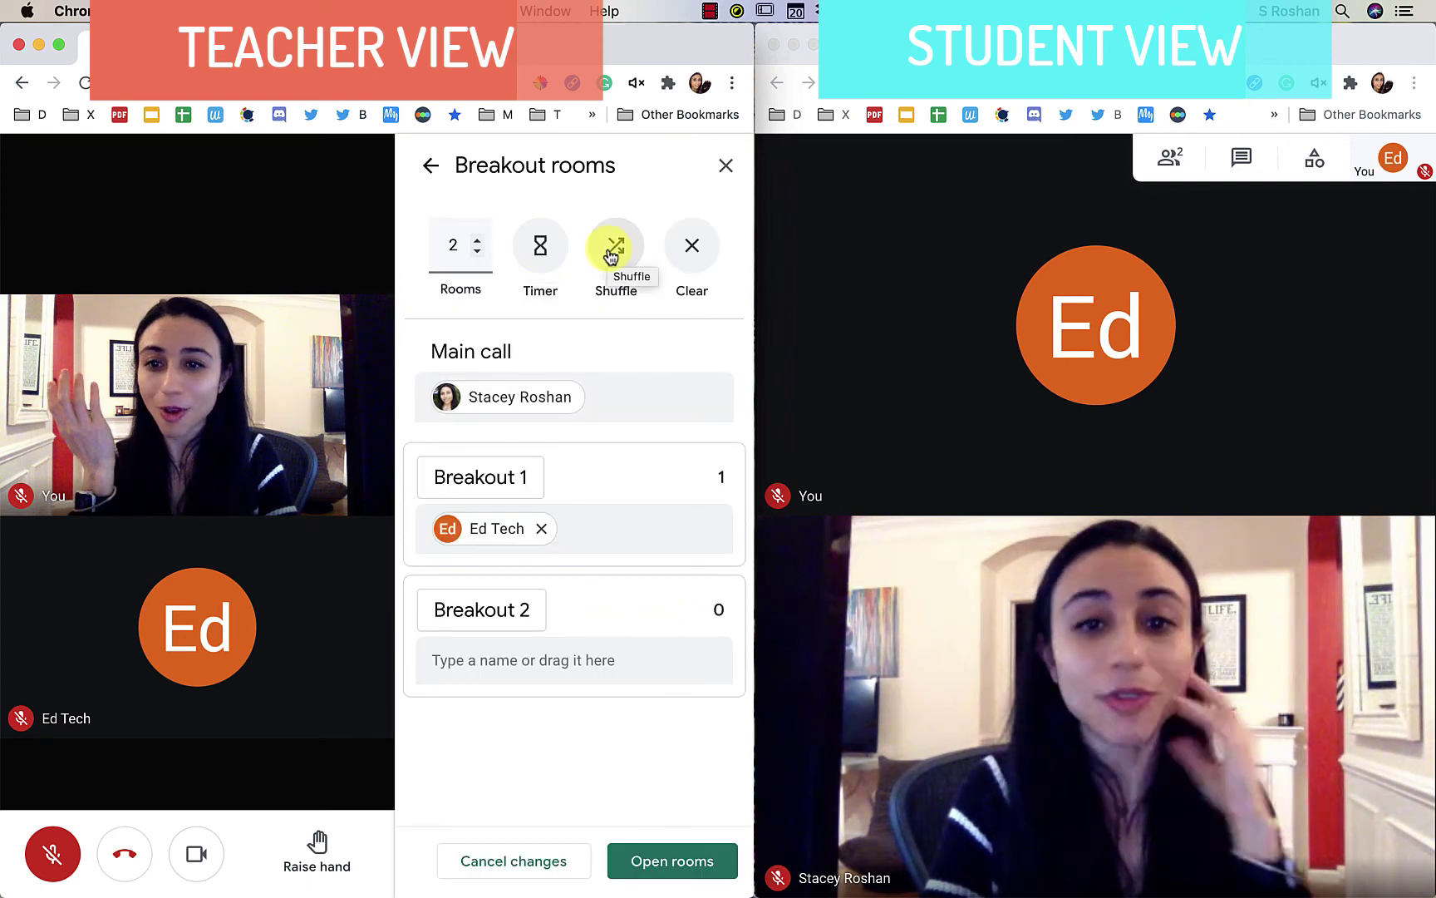
# Rename Breakout 1 to "Rename Room 1" and move the teacher from the main call into it
pyautogui.click(492, 468)
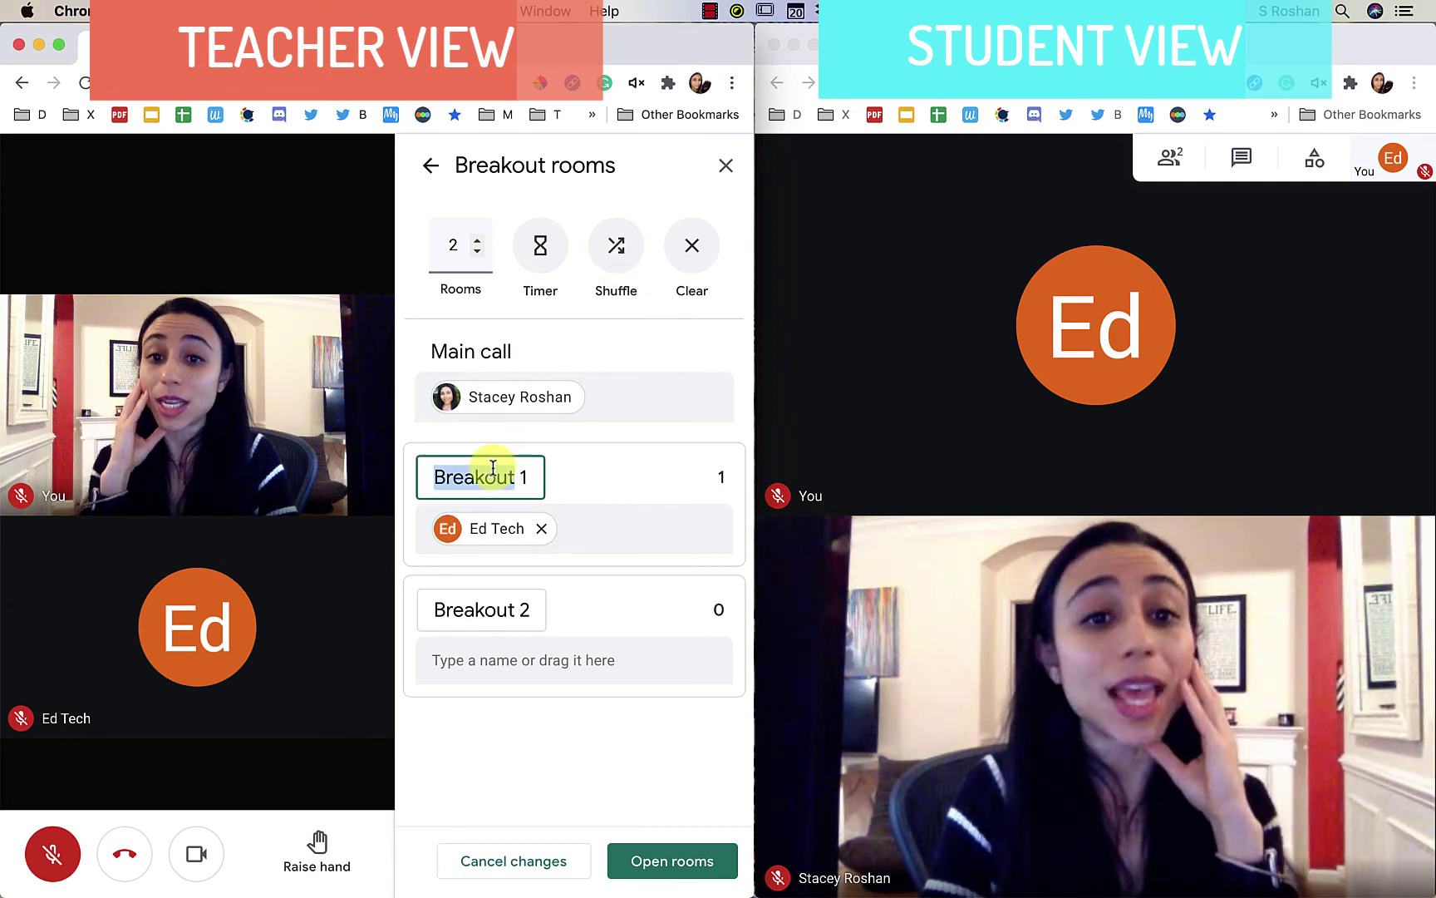
pyautogui.write('Rename Room')
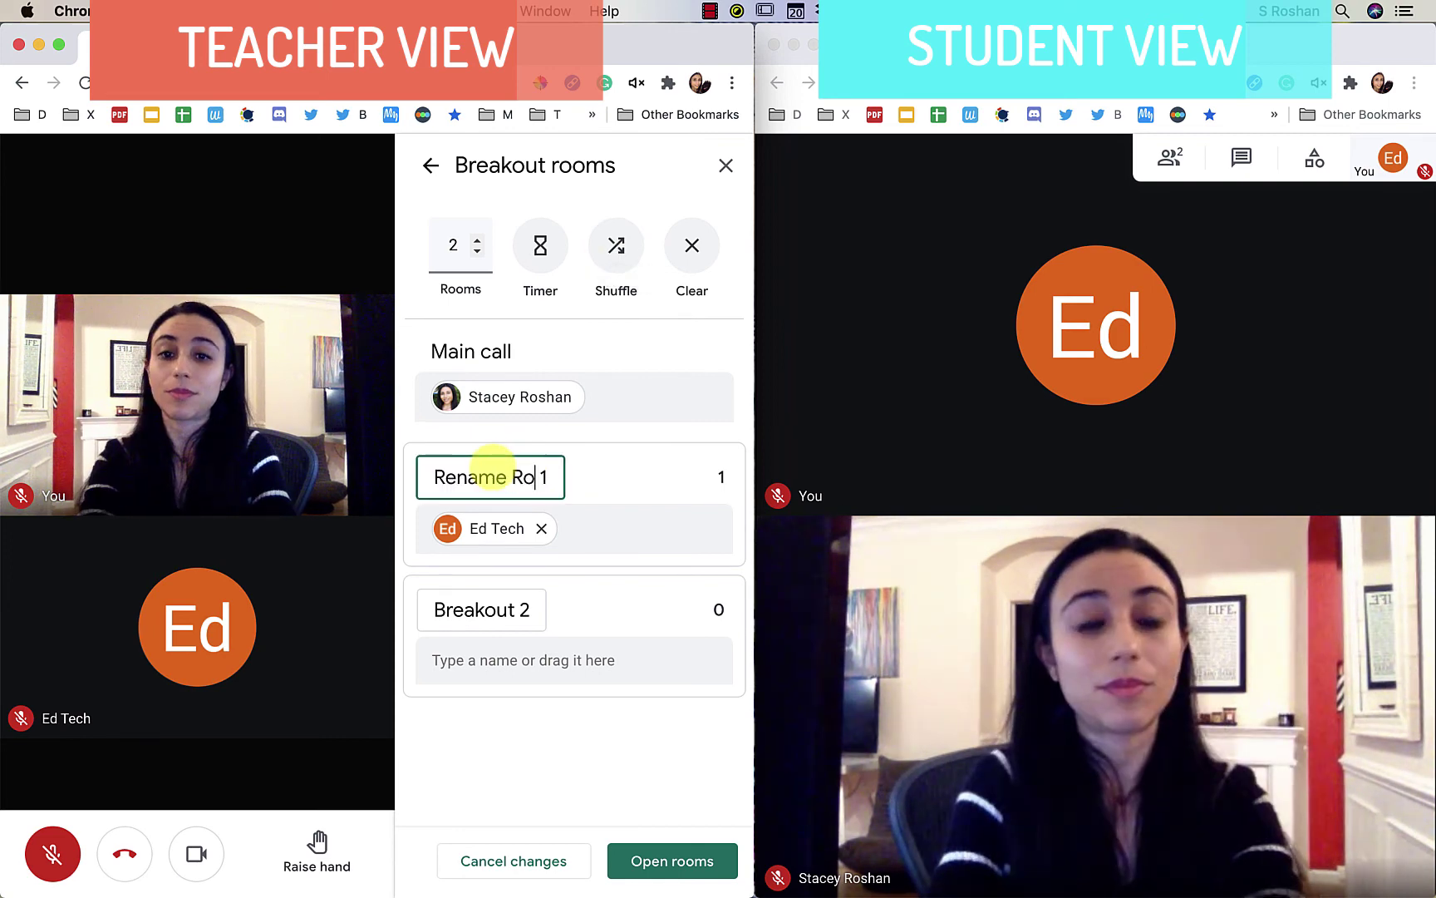
pyautogui.moveTo(546, 395); pyautogui.dragTo(633, 539)
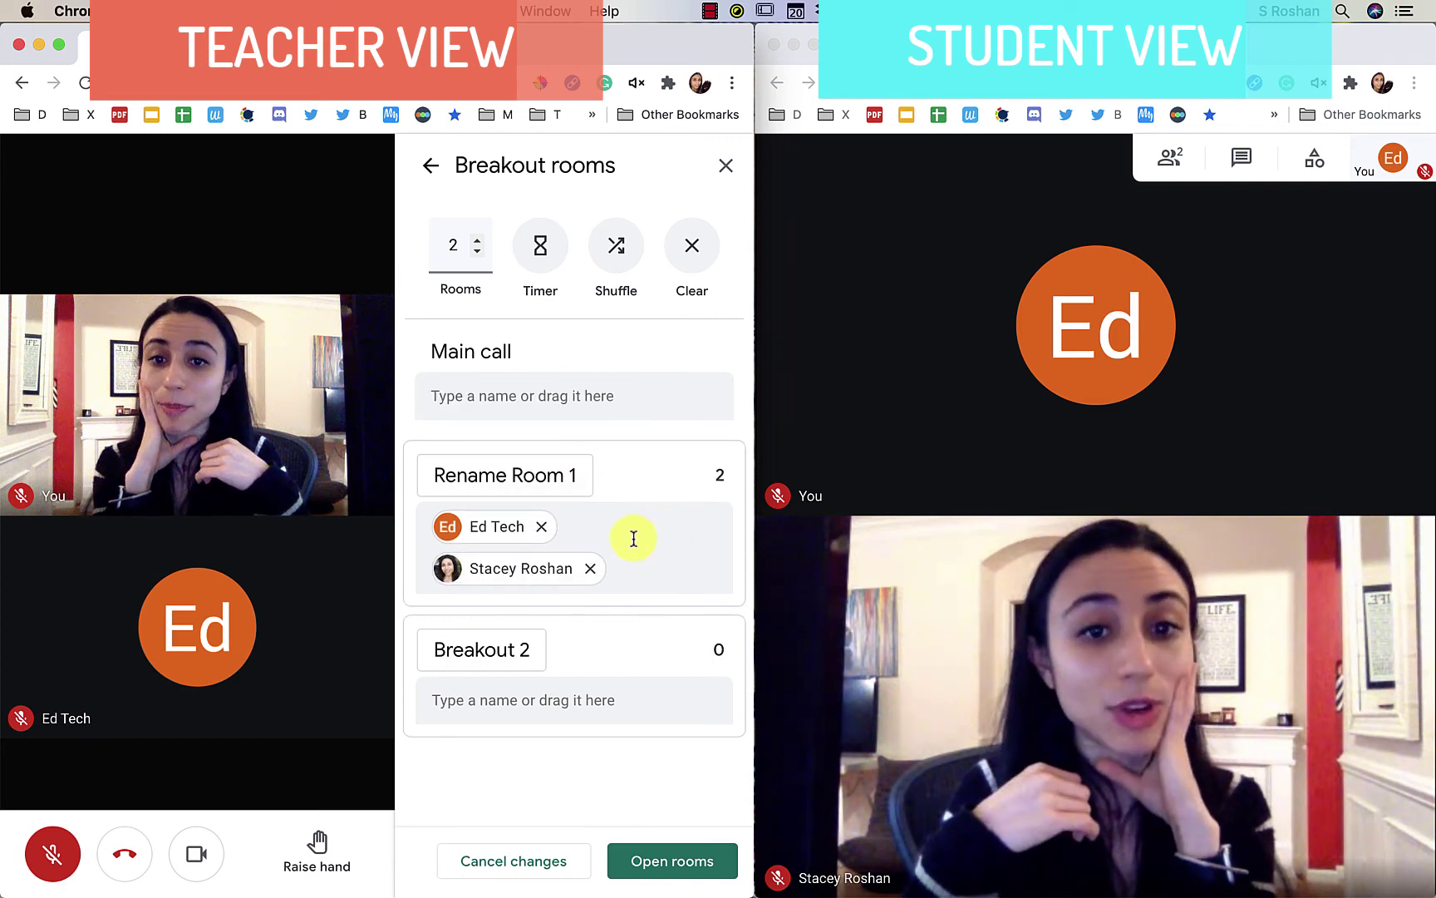